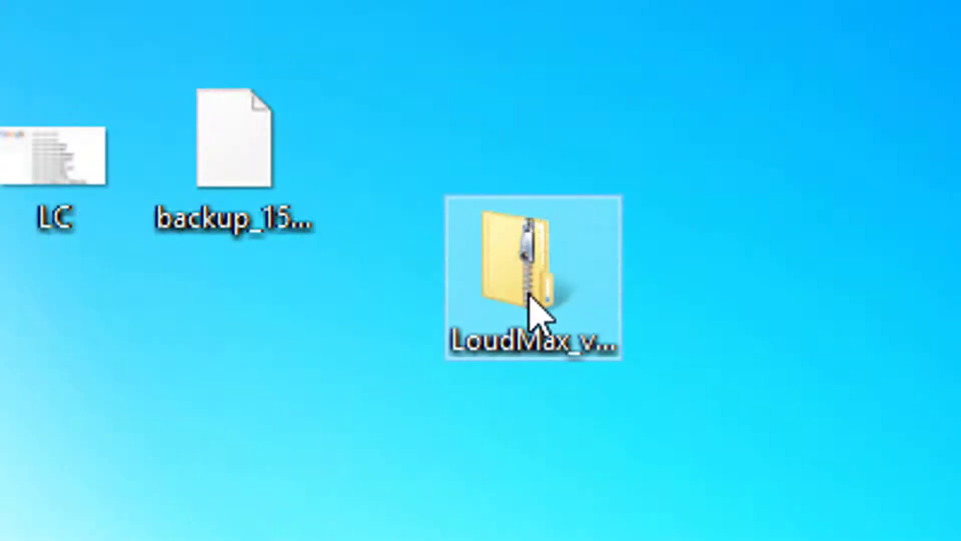
Open the LoudMax_v1_21_WIN_VST zipped folder on the desktop to reach its plug-in DLL files
click(532, 297)
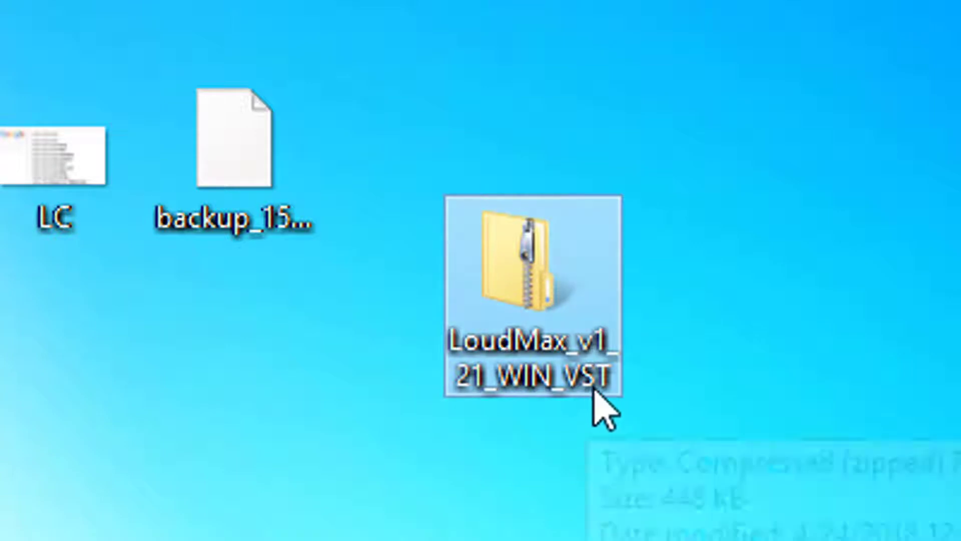
right_click(527, 269)
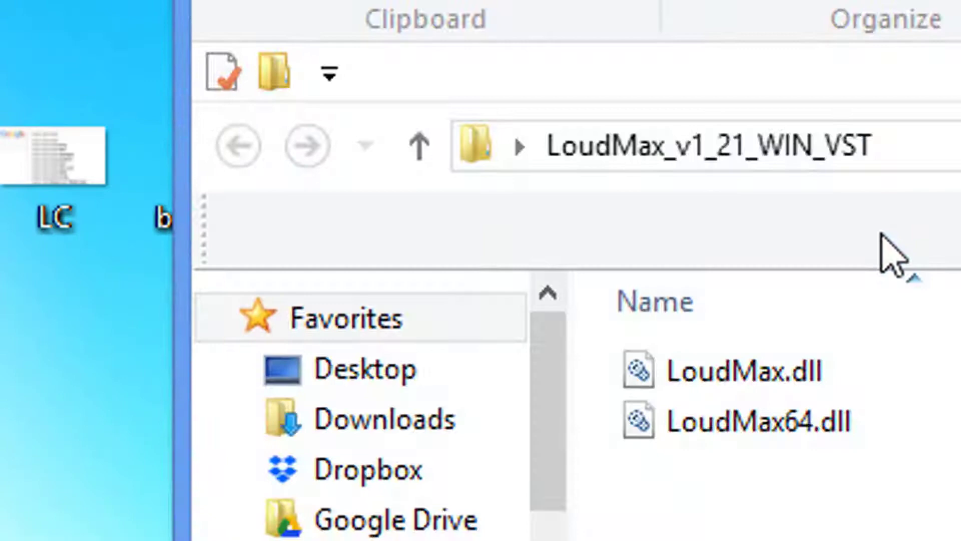
click(721, 423)
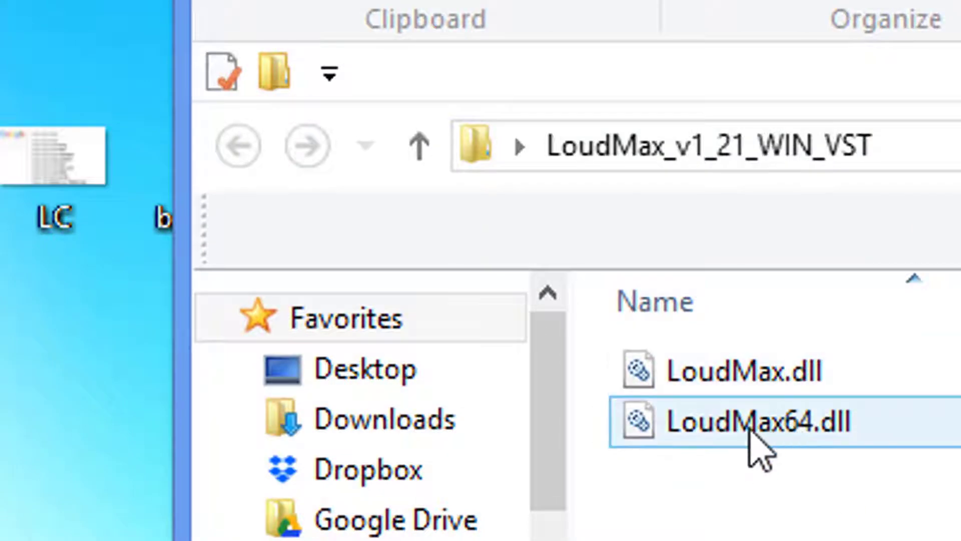
Copy the 64-bit plug-in file LoudMax64.dll from the LoudMax_v1_21_WIN_VST folder
click(869, 380)
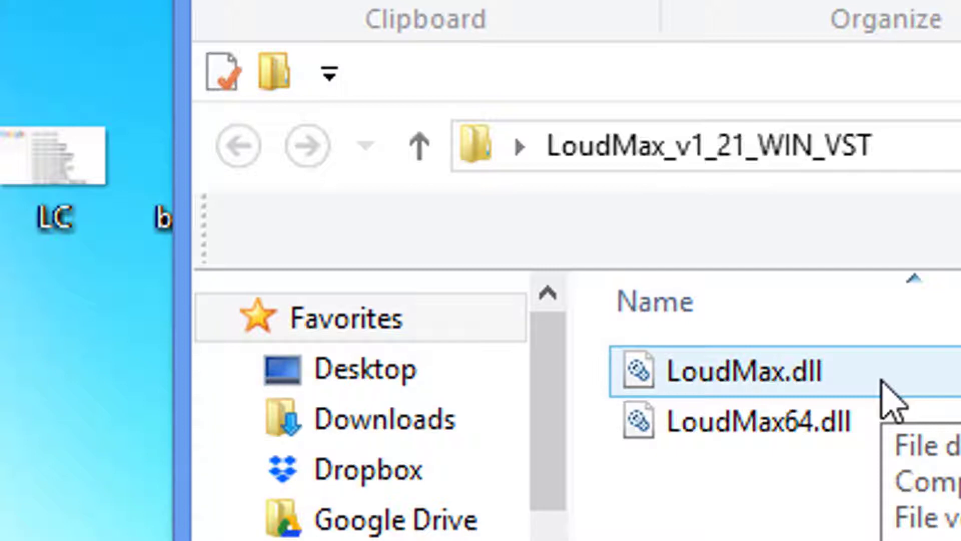
click(881, 380)
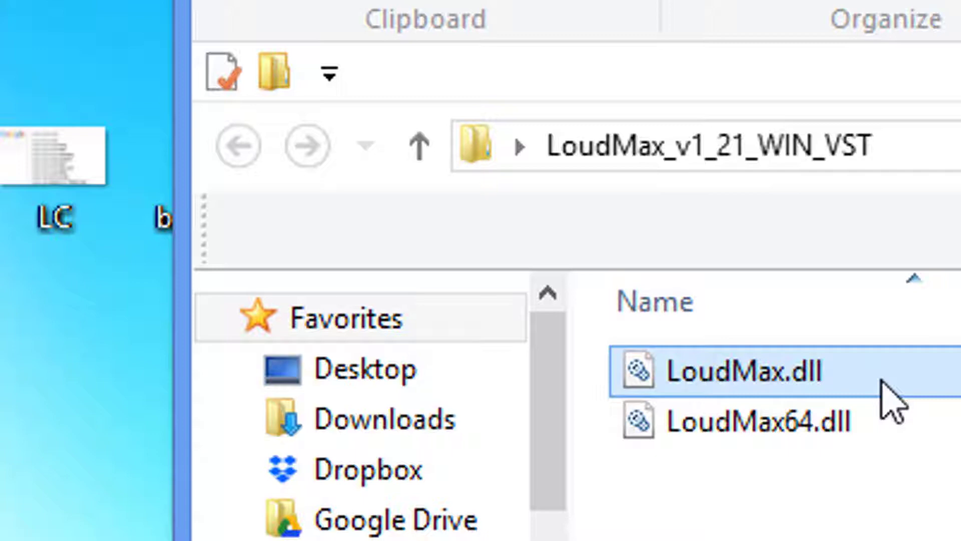
right_click(881, 381)
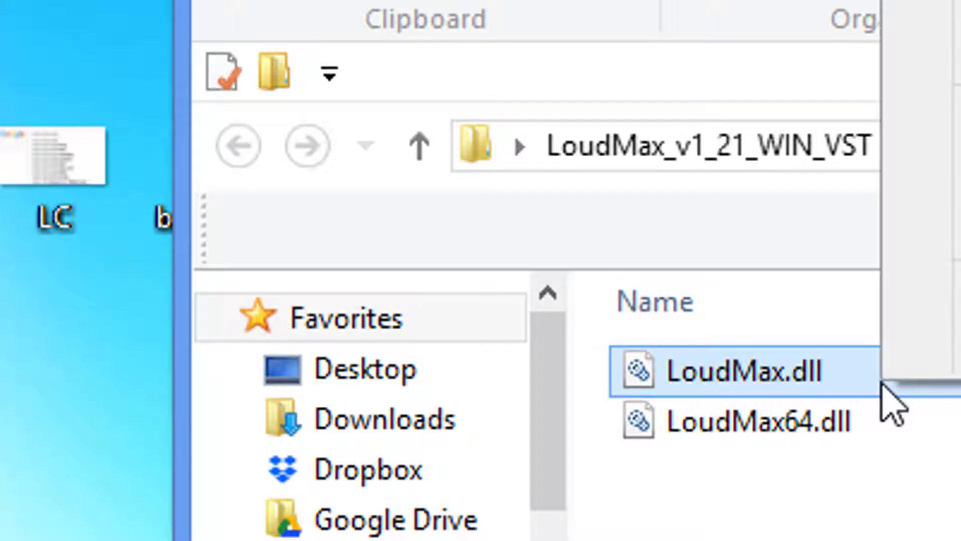
right_click(824, 423)
click(958, 121)
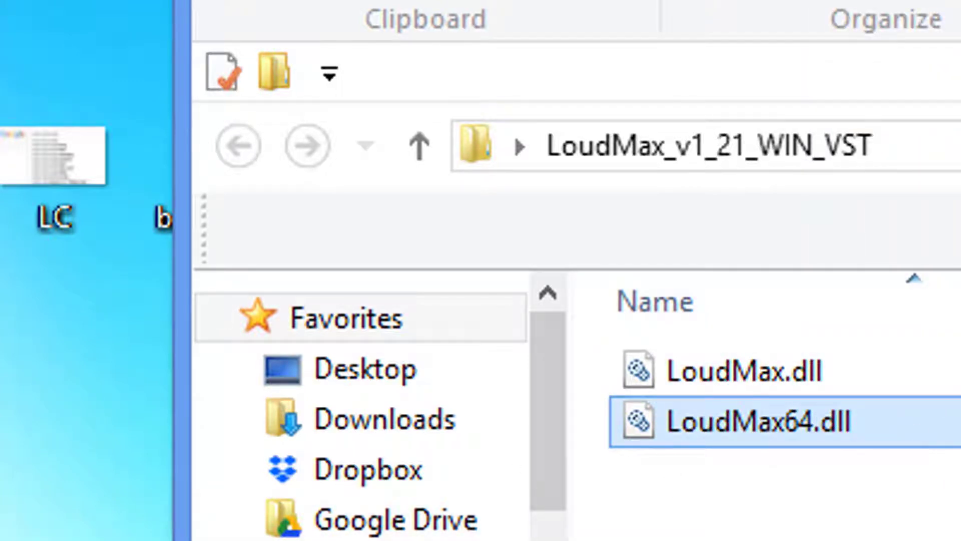
Browse This PC to the Windows (C:) drive and open its Program Files folder
mouse_move(17, 112)
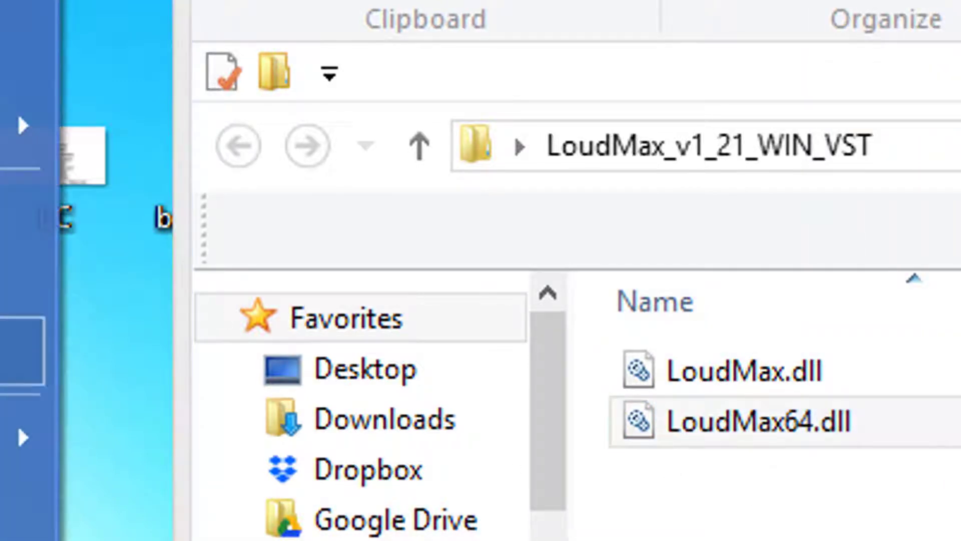
click(10, 56)
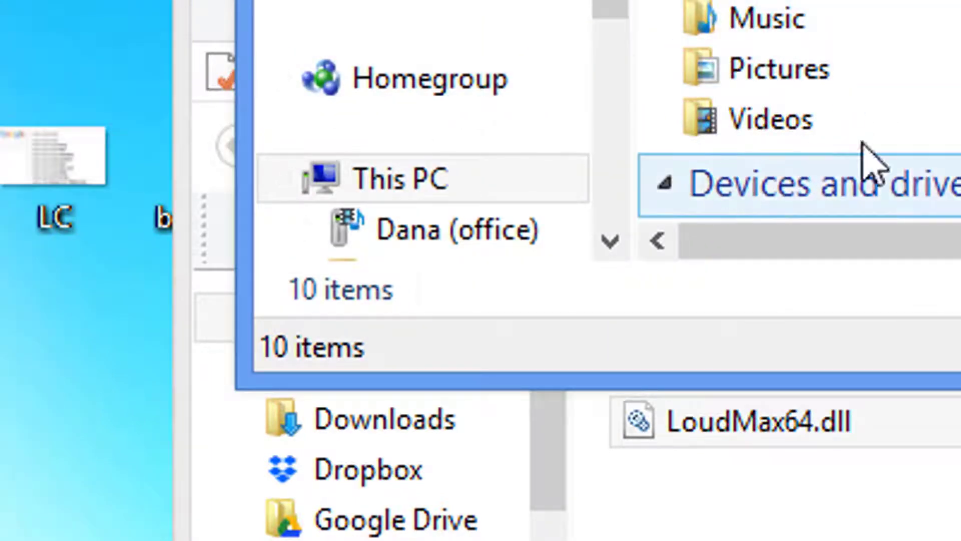
scroll(809, 112, down, 1)
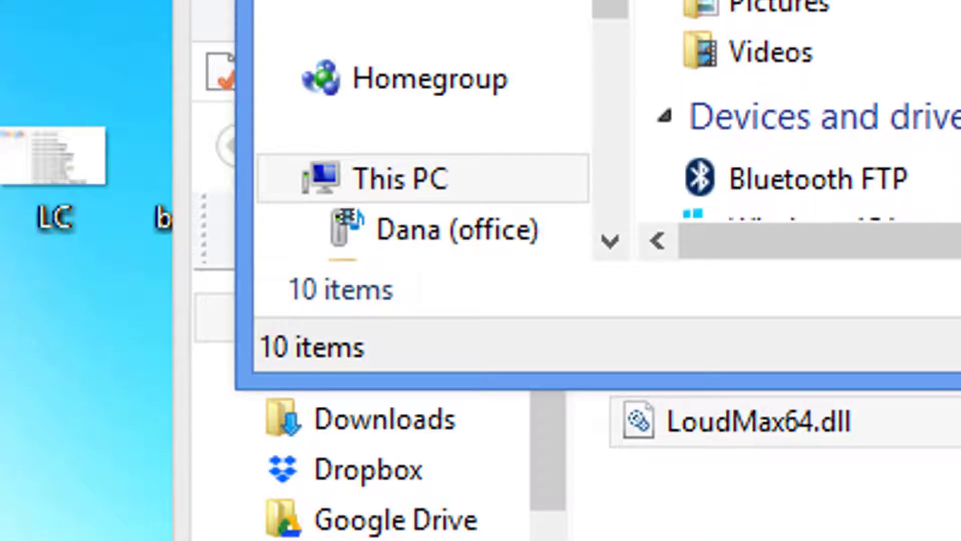
drag(615, 6, 618, 167)
click(448, 93)
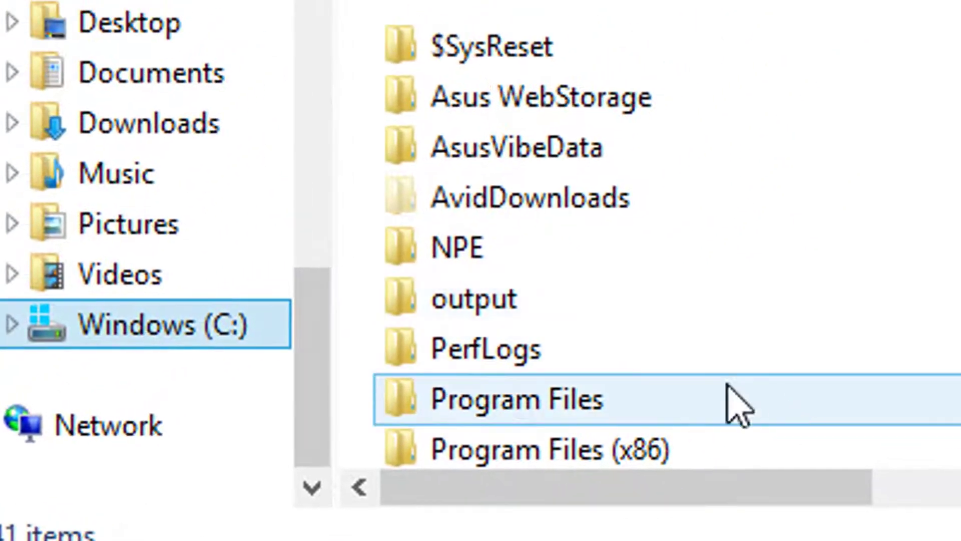
click(518, 400)
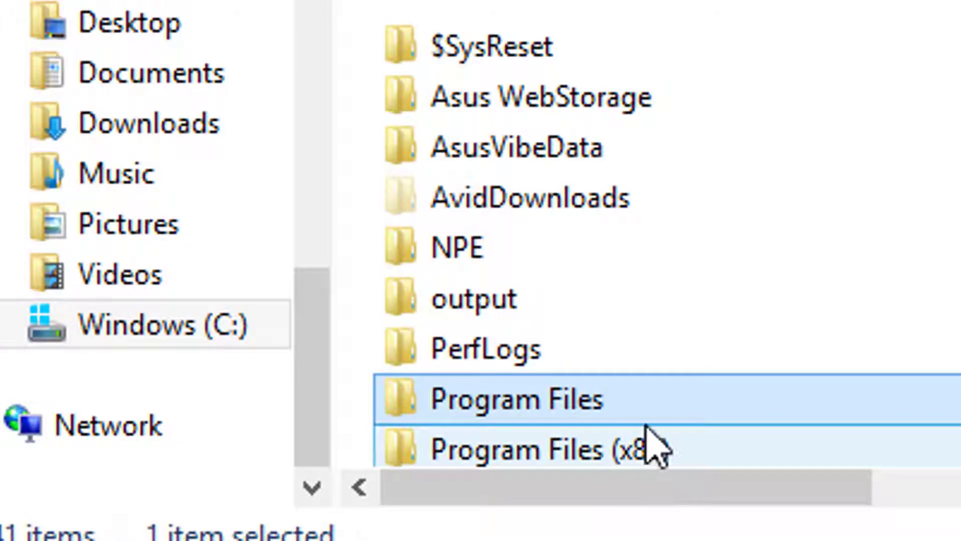
double_click(646, 403)
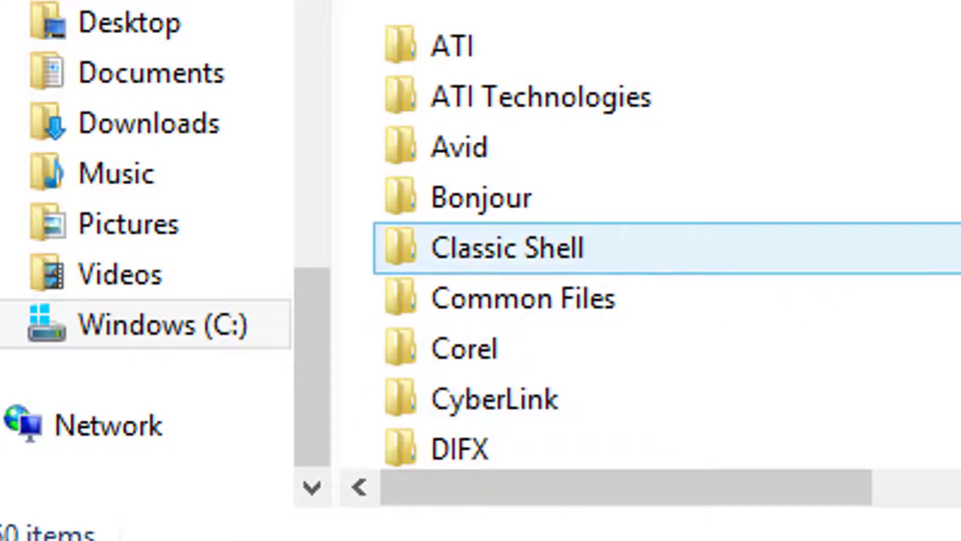
Paste the copied plug-in file into the VSTPlugIns folder inside Program Files, granting the requested permission
scroll(786, 45, down, 5)
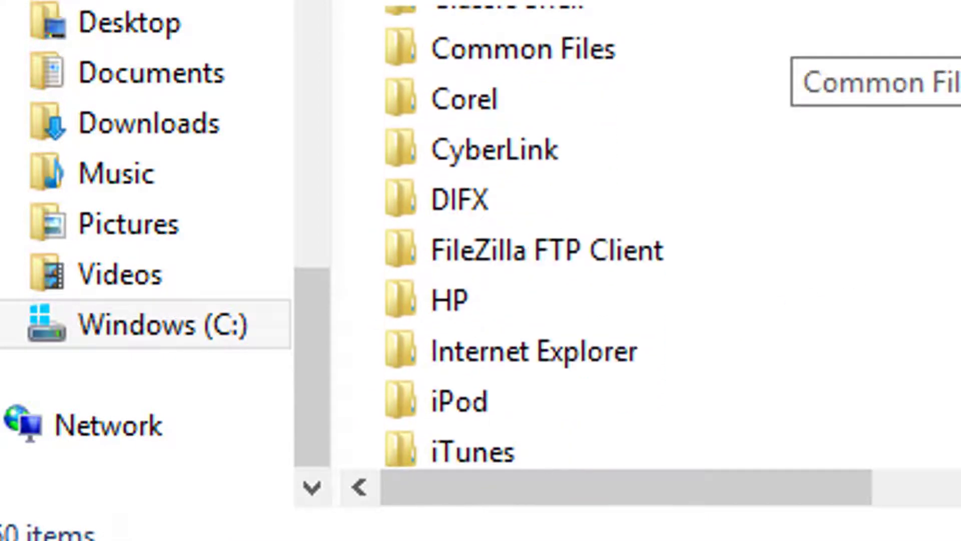
scroll(786, 45, down, 3)
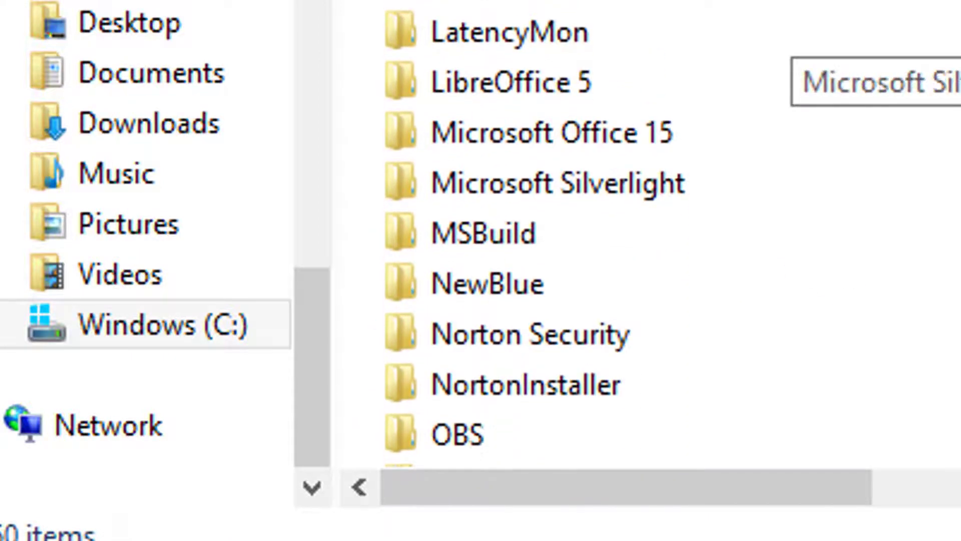
scroll(786, 45, down, 2)
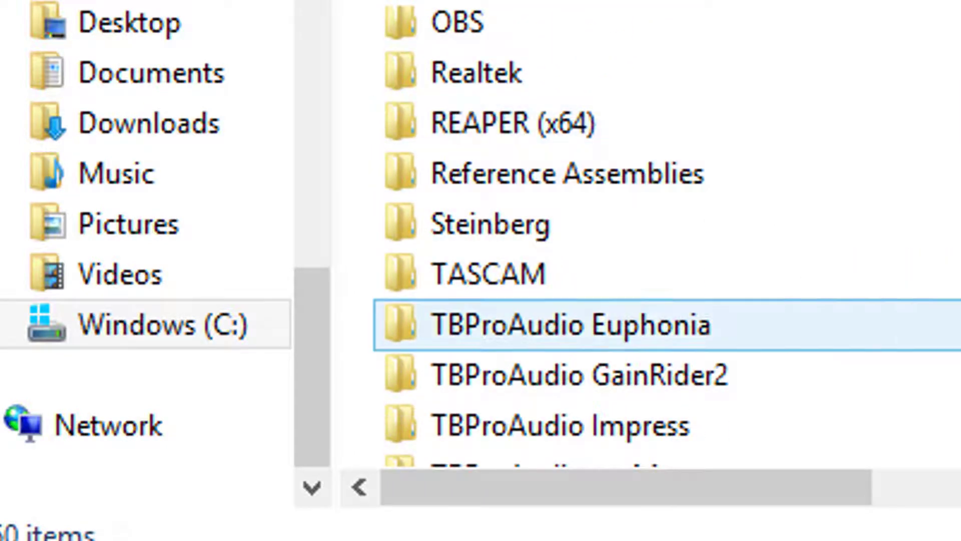
scroll(557, 236, down, 3)
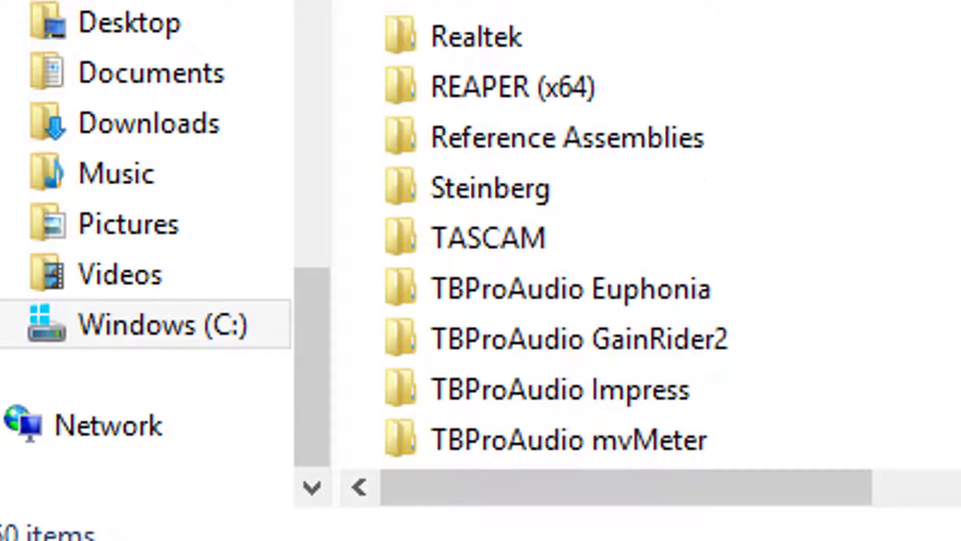
scroll(557, 236, down, 1)
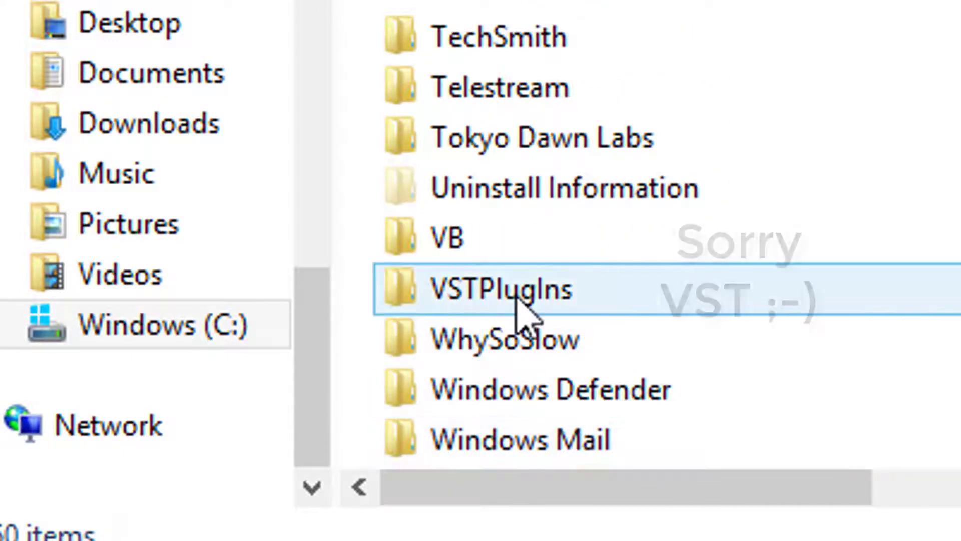
click(605, 296)
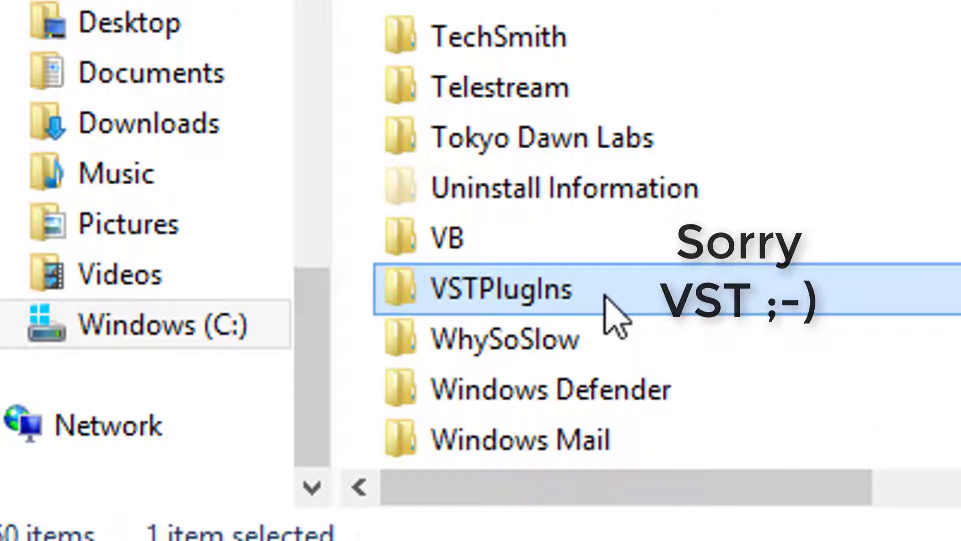
right_click(605, 296)
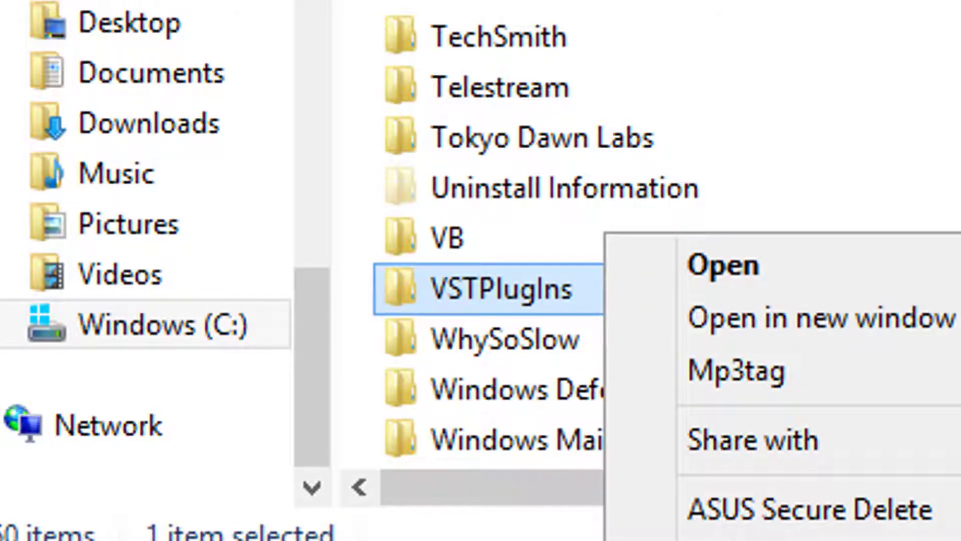
click(646, 539)
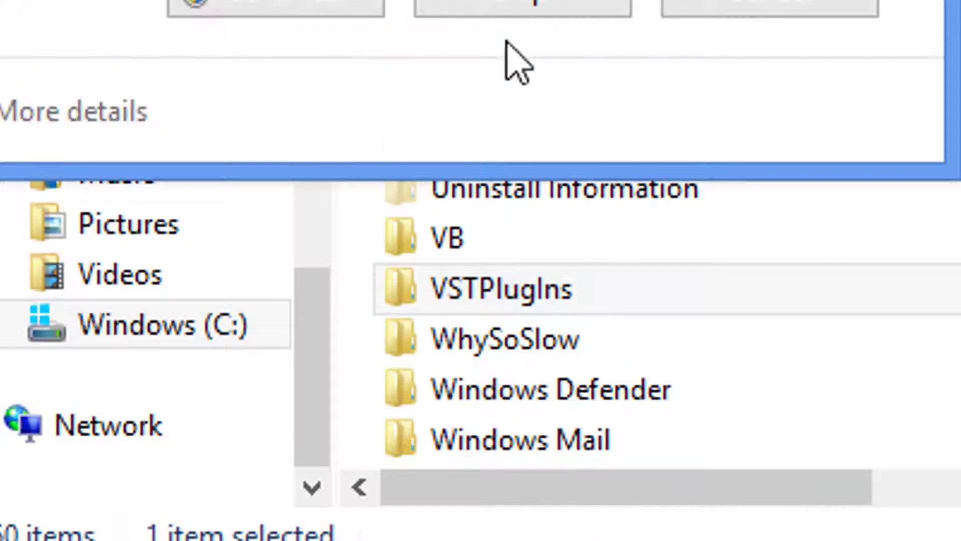
click(301, 7)
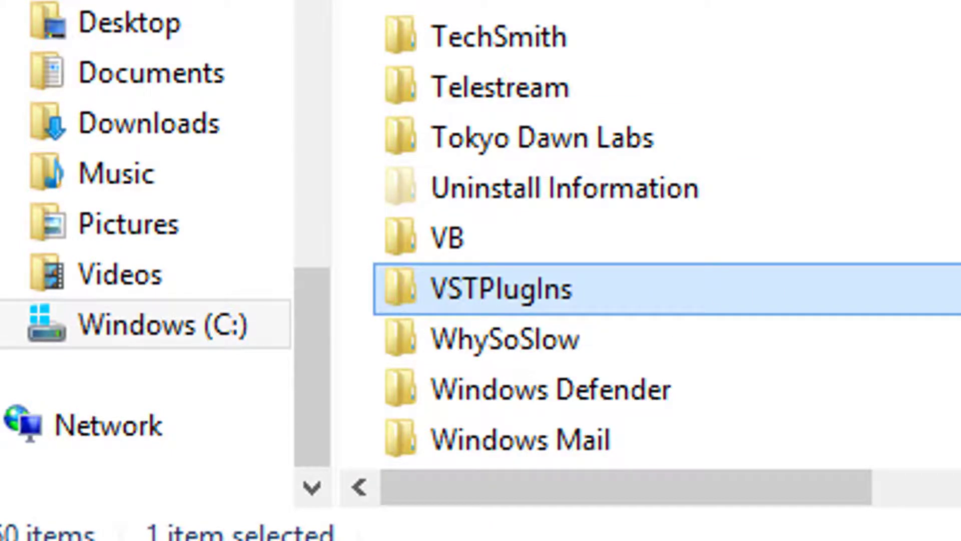
Switch to REAPER and set the audio input device to the ATR USB microphone in the preferences
key(alt+Tab)
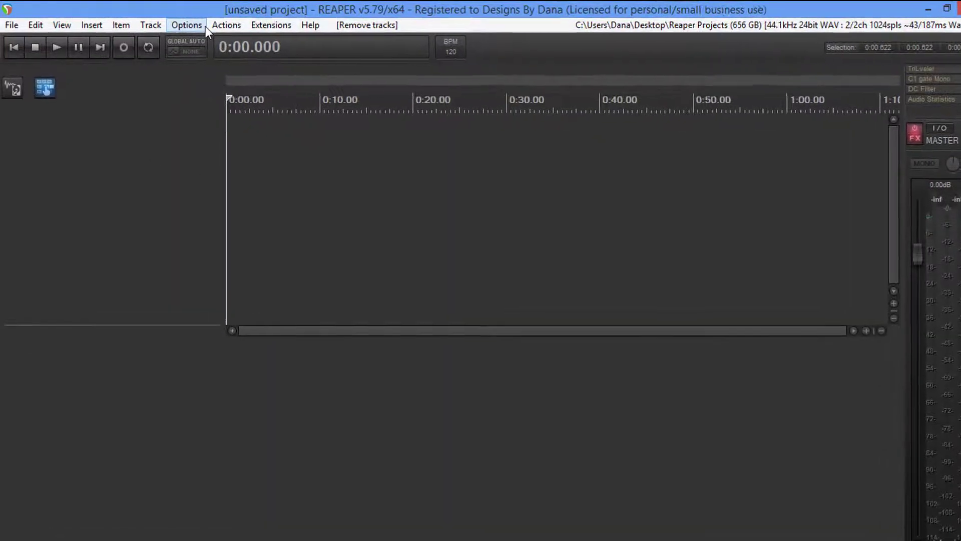
click(196, 25)
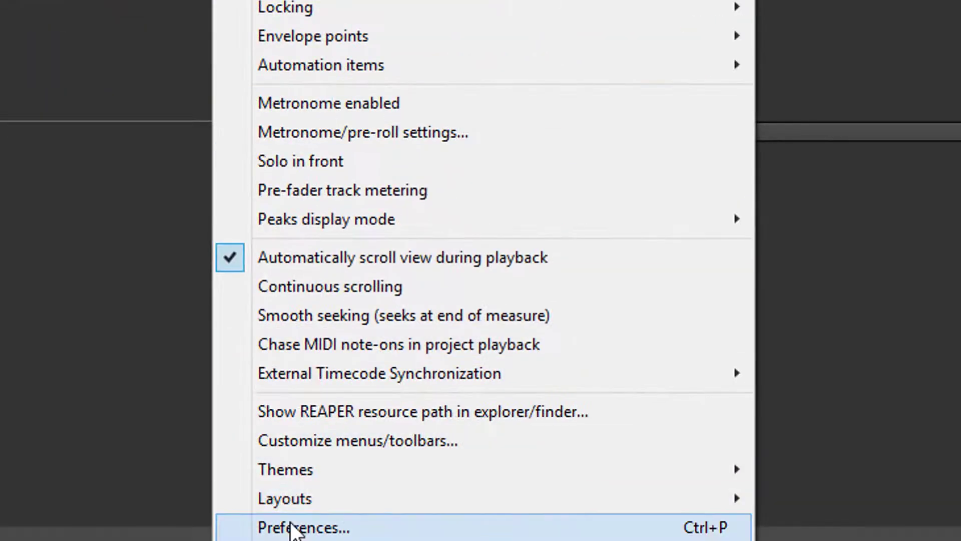
click(293, 528)
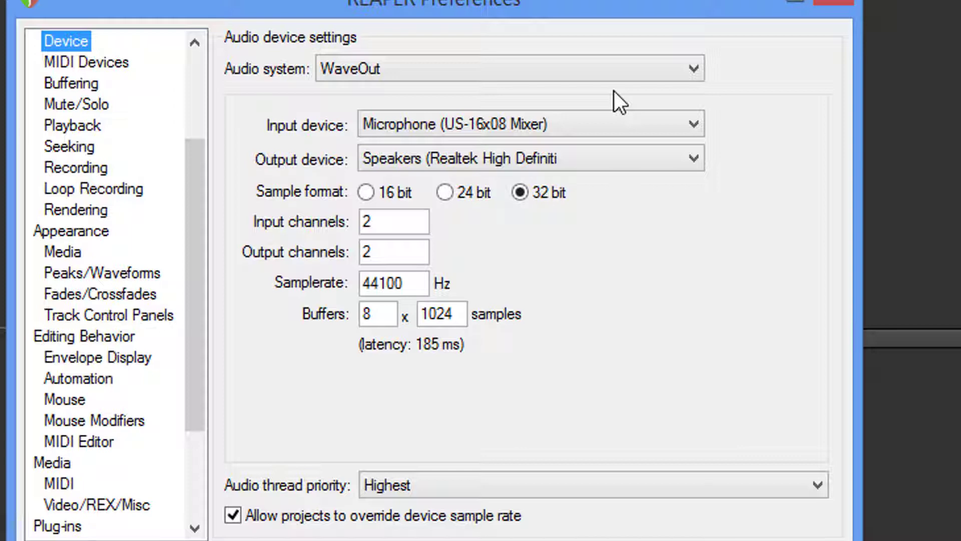
click(616, 130)
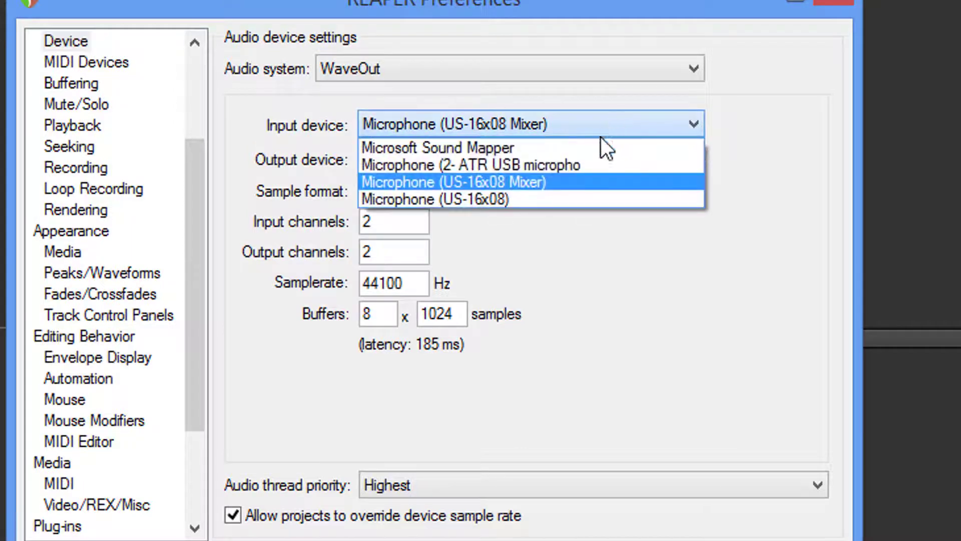
click(558, 164)
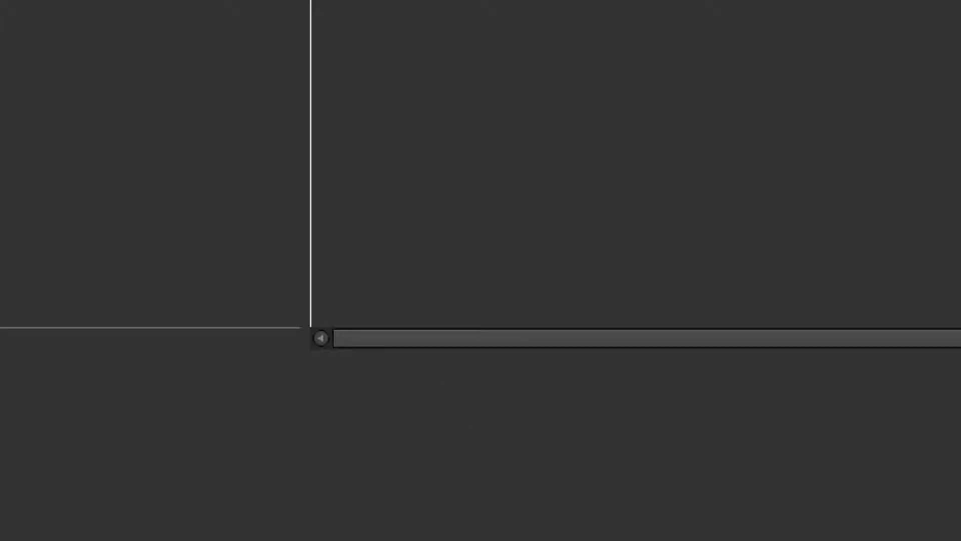
Reopen the preferences and bring up the VST plug-in settings
click(307, 0)
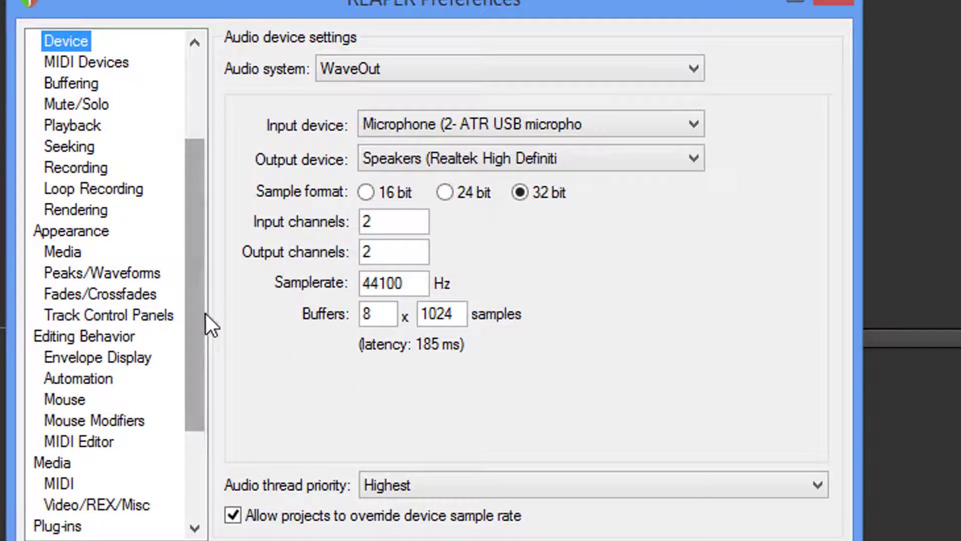
drag(198, 308, 146, 379)
click(69, 403)
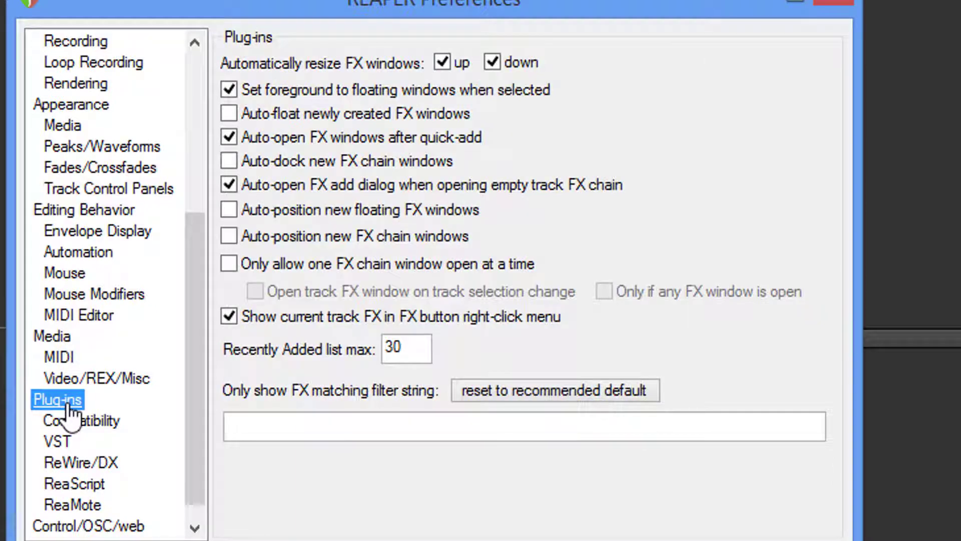
click(72, 423)
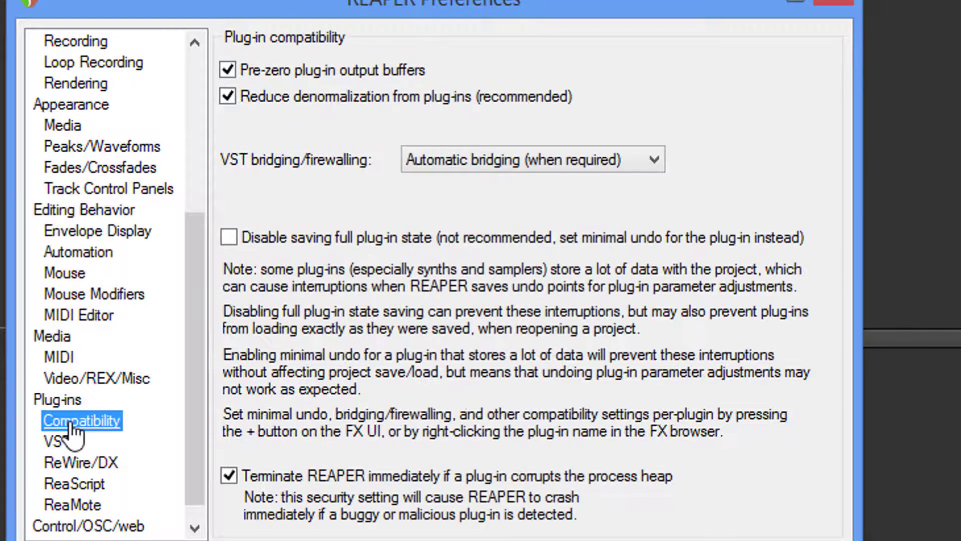
click(57, 441)
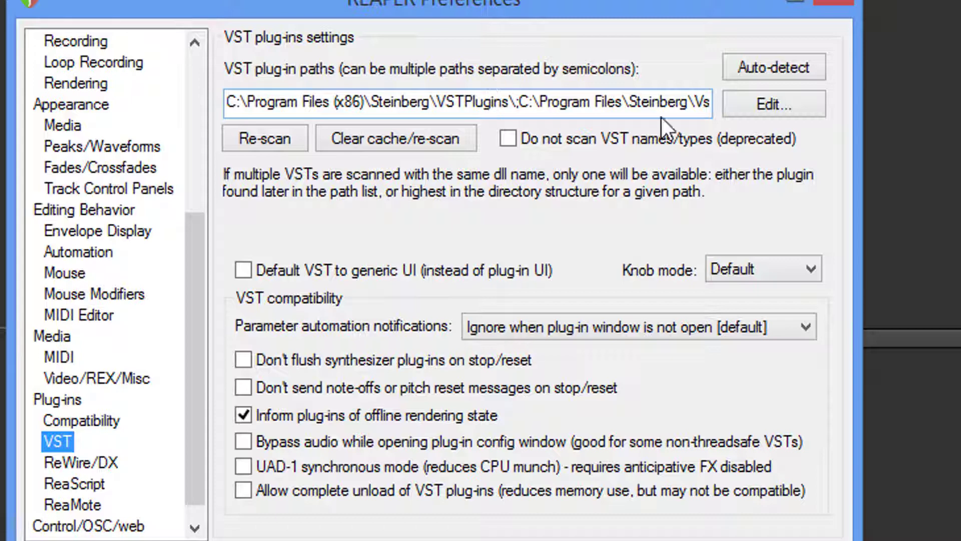
Auto-detect the VST plug-in paths and re-scan the plug-ins, applying and closing the preferences
click(756, 70)
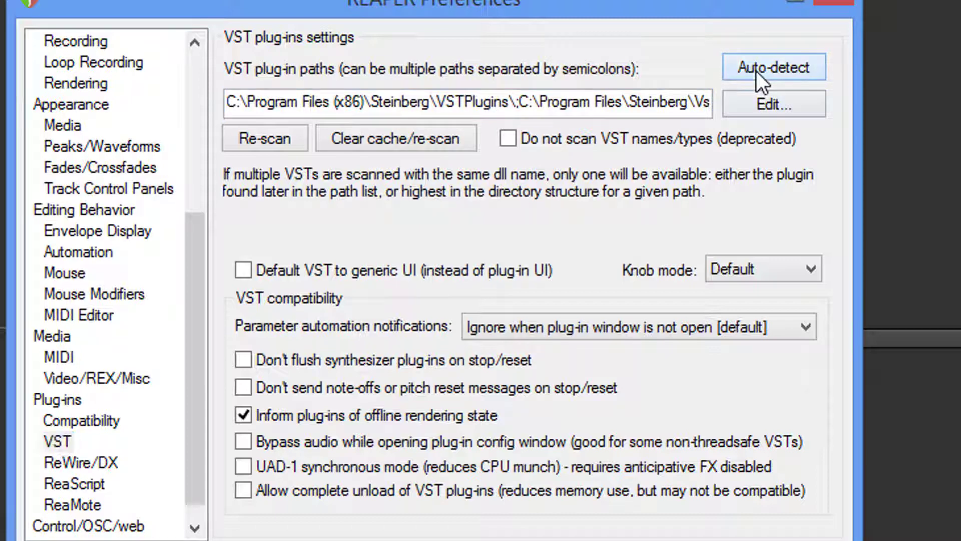
click(262, 137)
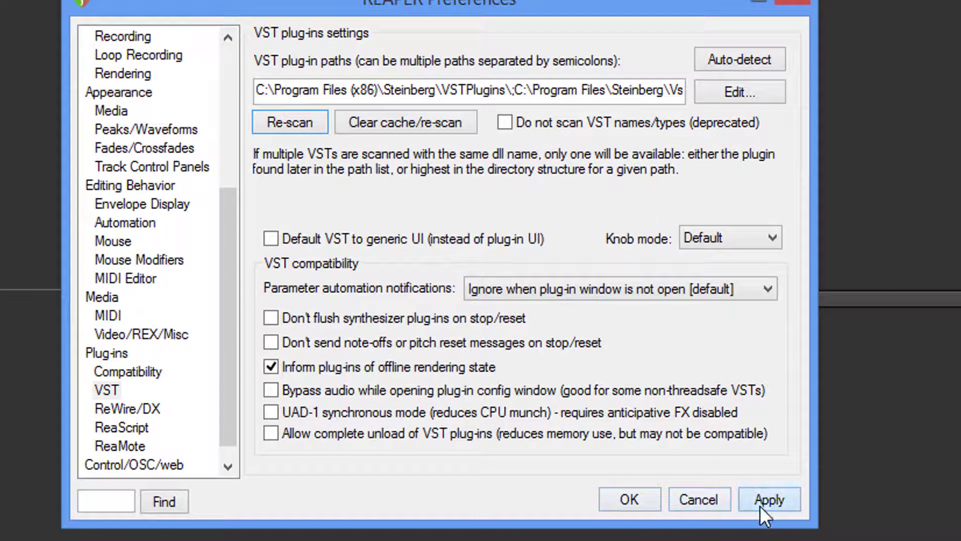
click(760, 501)
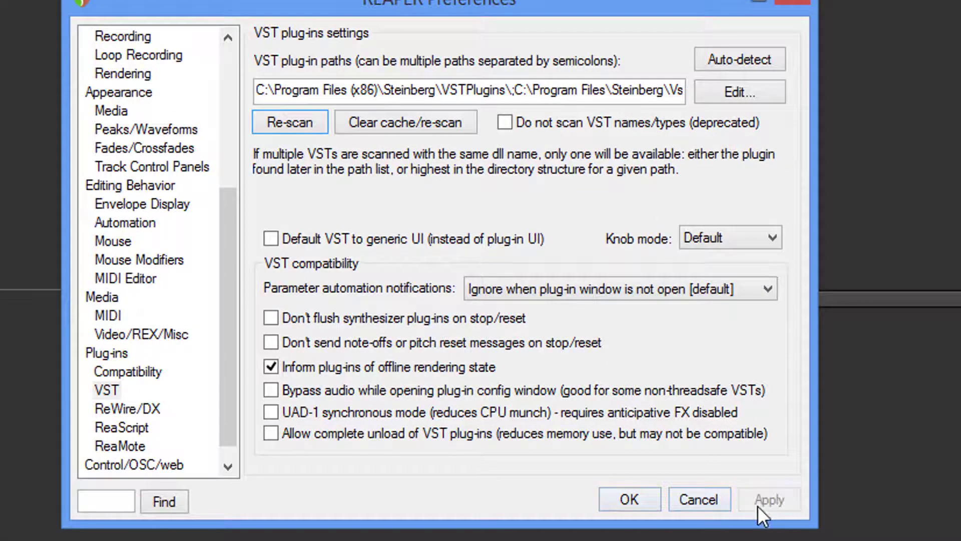
click(636, 497)
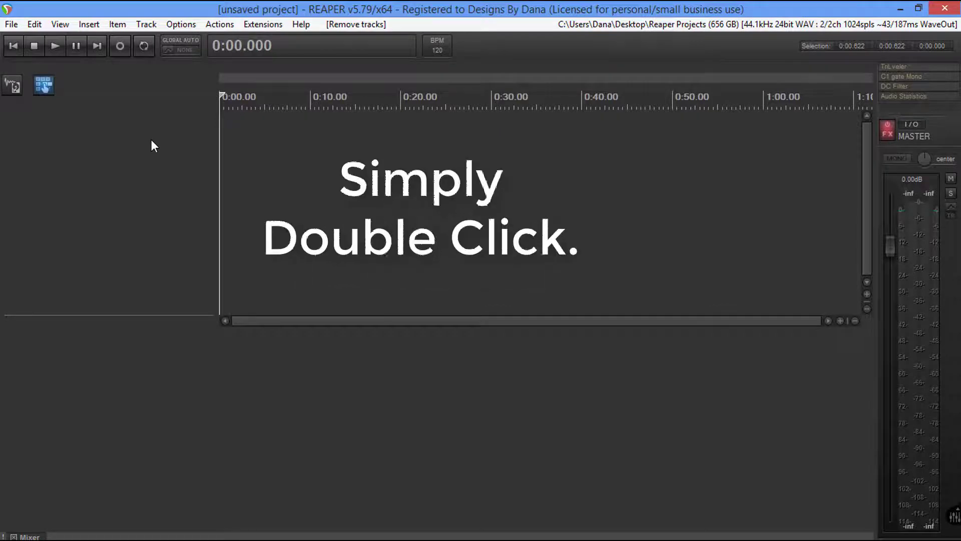
Add a new track, arm it for recording and check that its input is the mono Left channel
double_click(151, 140)
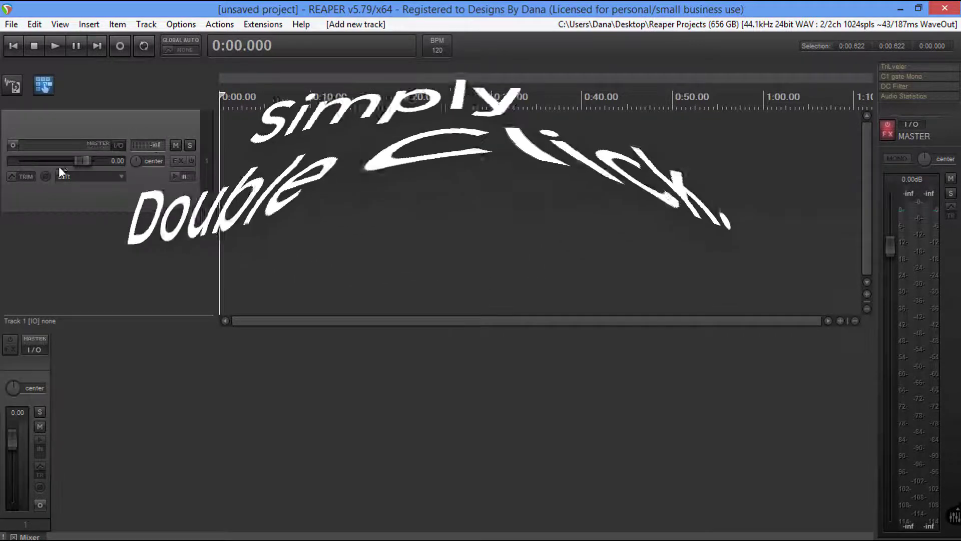
click(11, 144)
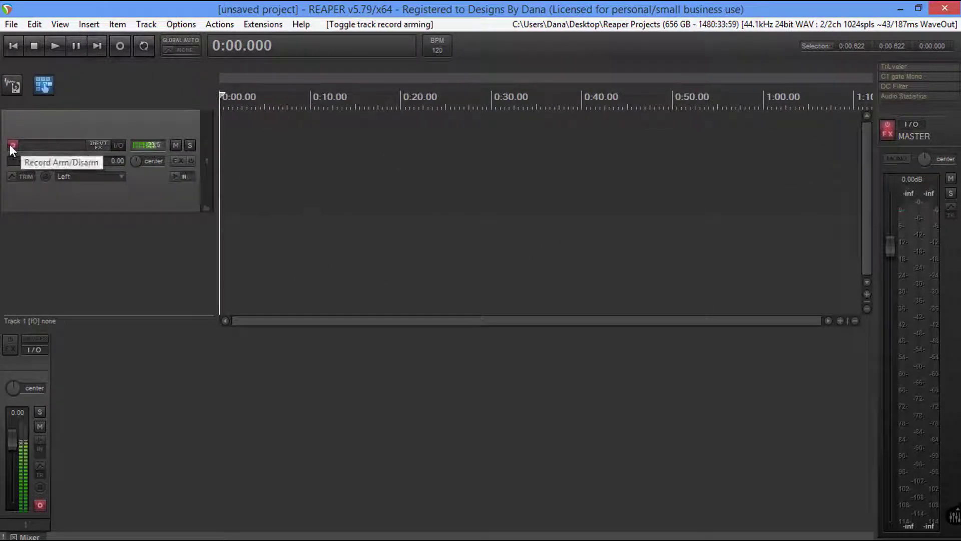
click(122, 177)
mouse_move(154, 187)
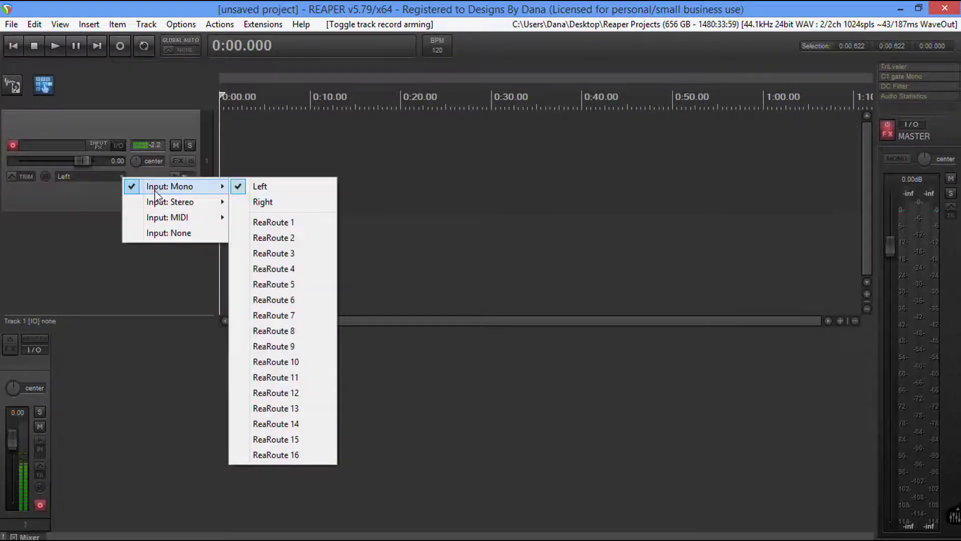
click(204, 254)
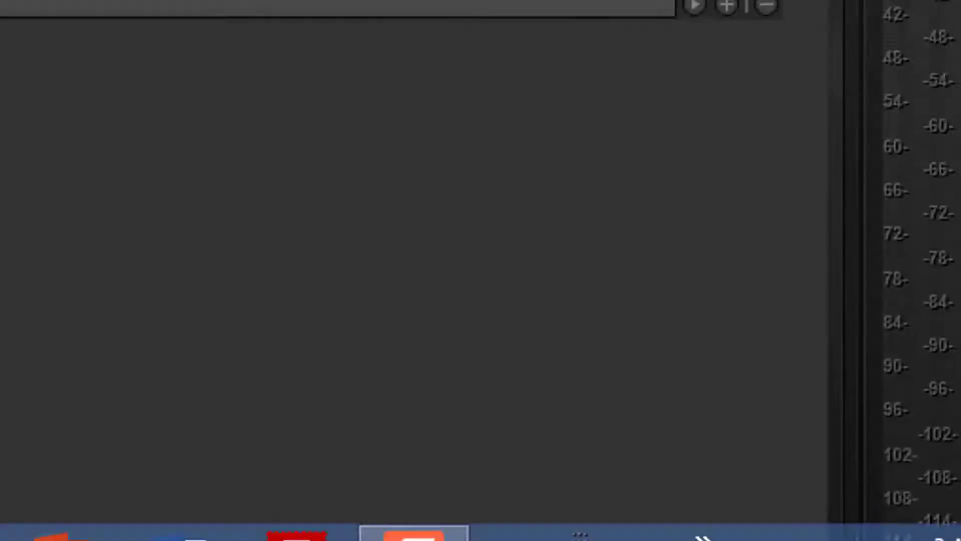
Lower the recording level of the default ATR USB microphone in the Windows sound settings and confirm the change
right_click(788, 507)
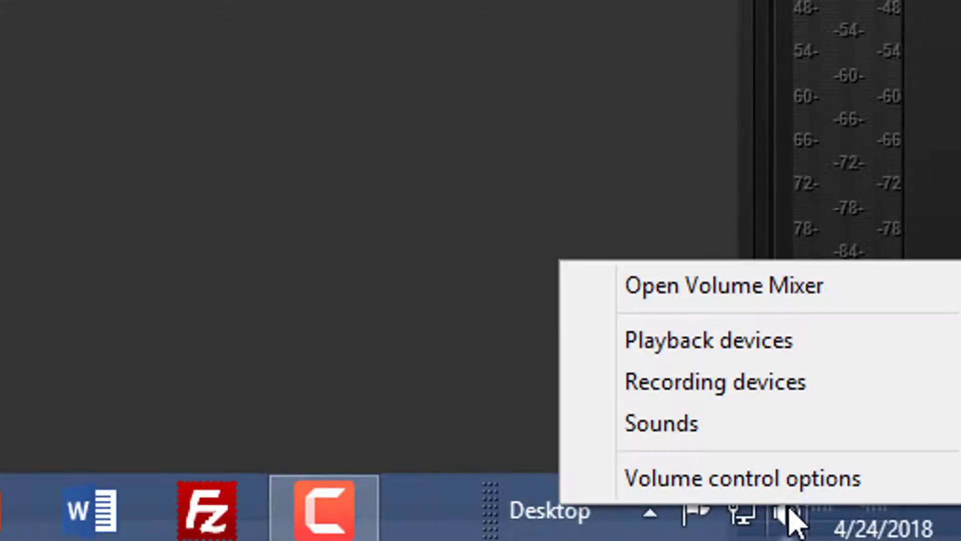
click(668, 392)
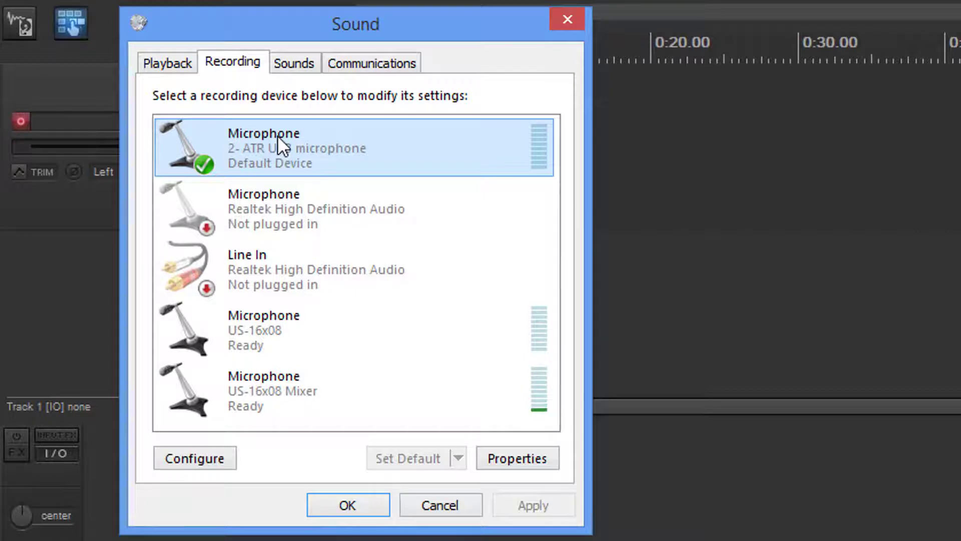
key(Tab)
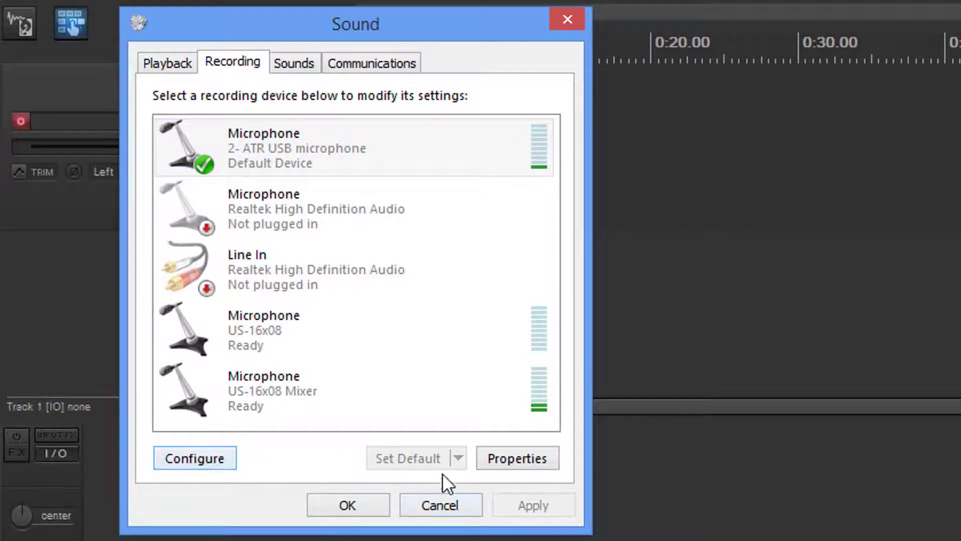
click(503, 458)
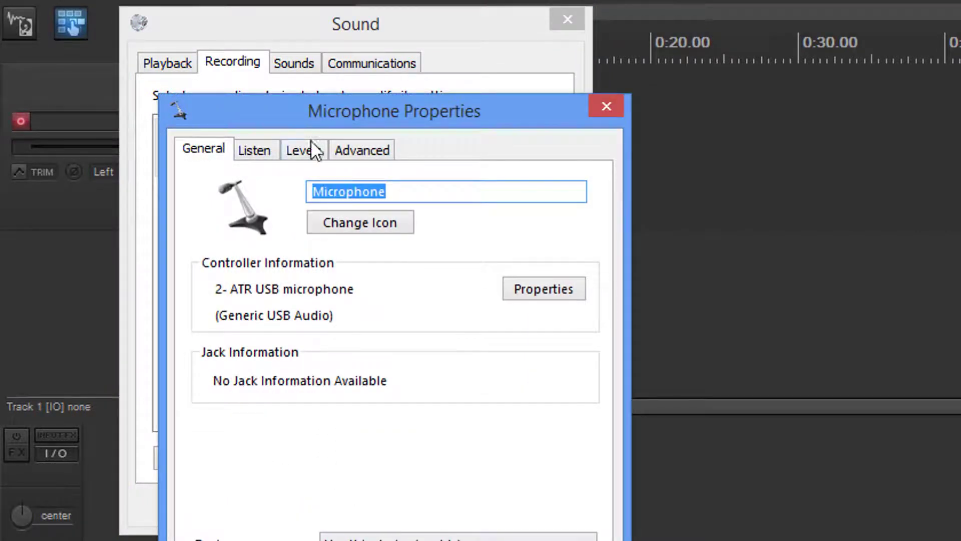
click(309, 146)
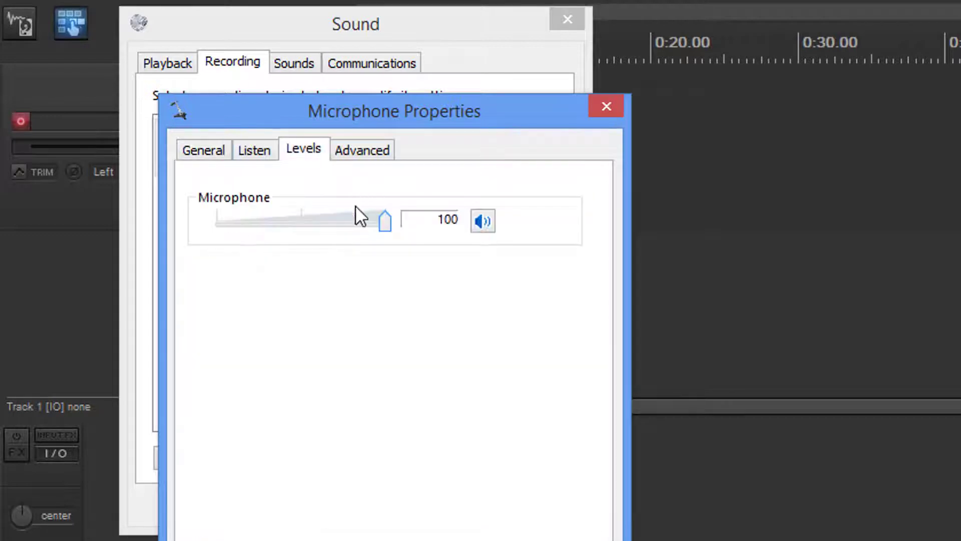
click(358, 222)
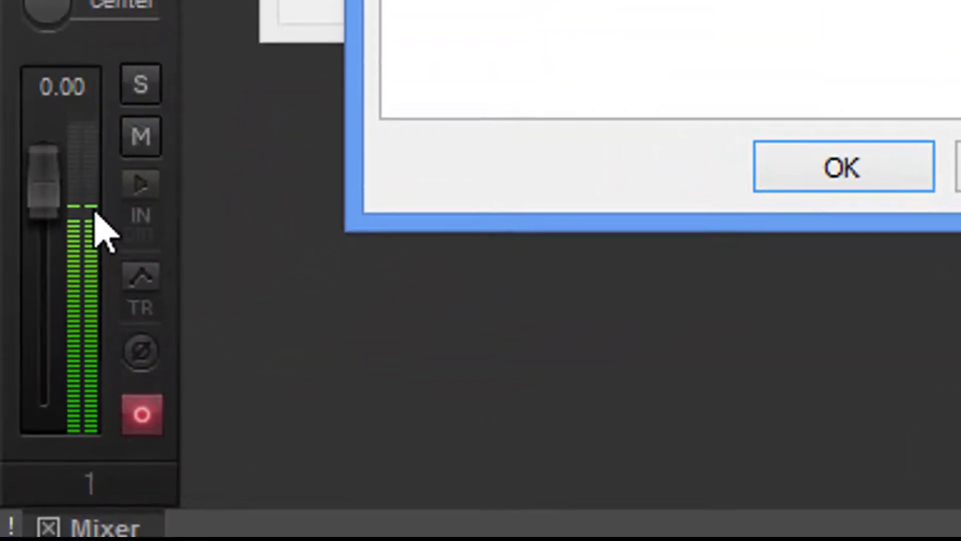
key(Return)
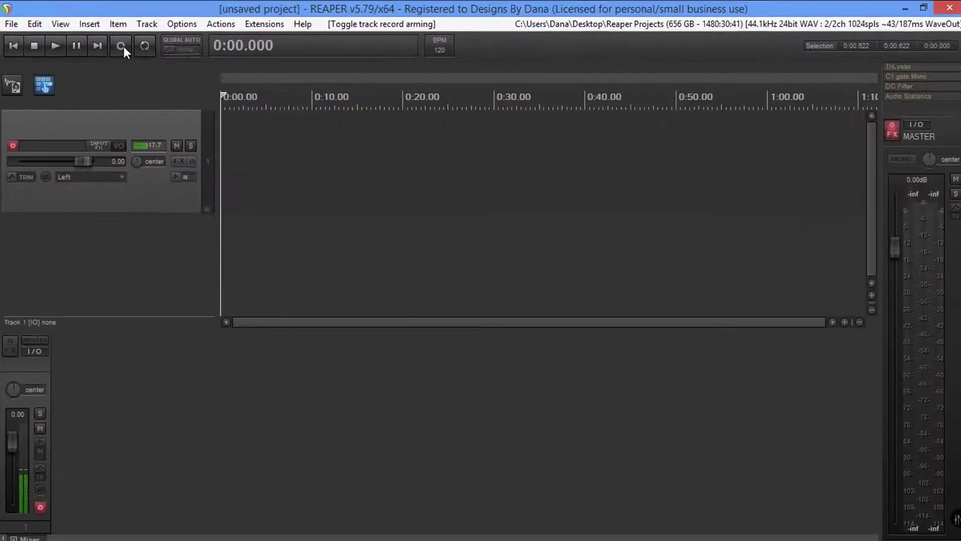
Record a take of about 25 seconds on the armed track, save the recorded file and disarm the track
click(121, 46)
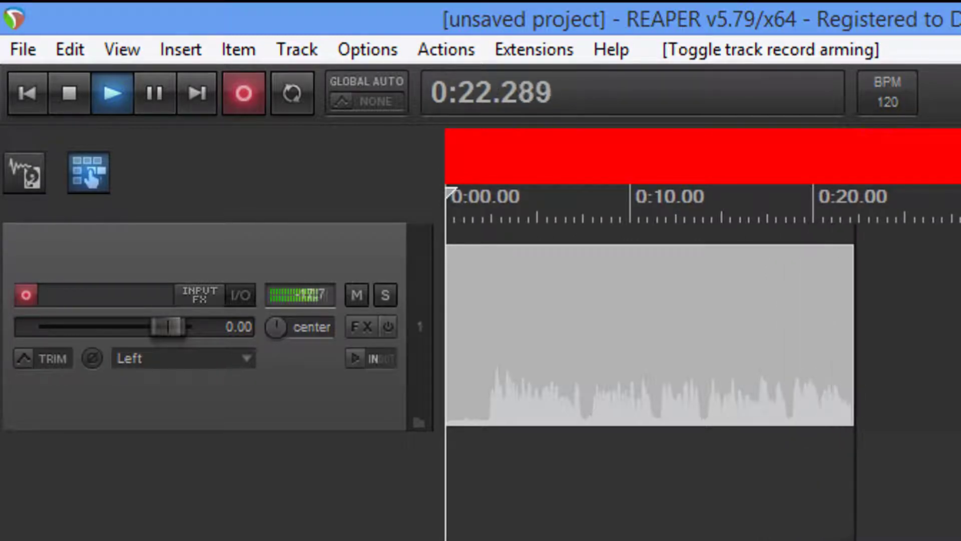
click(70, 93)
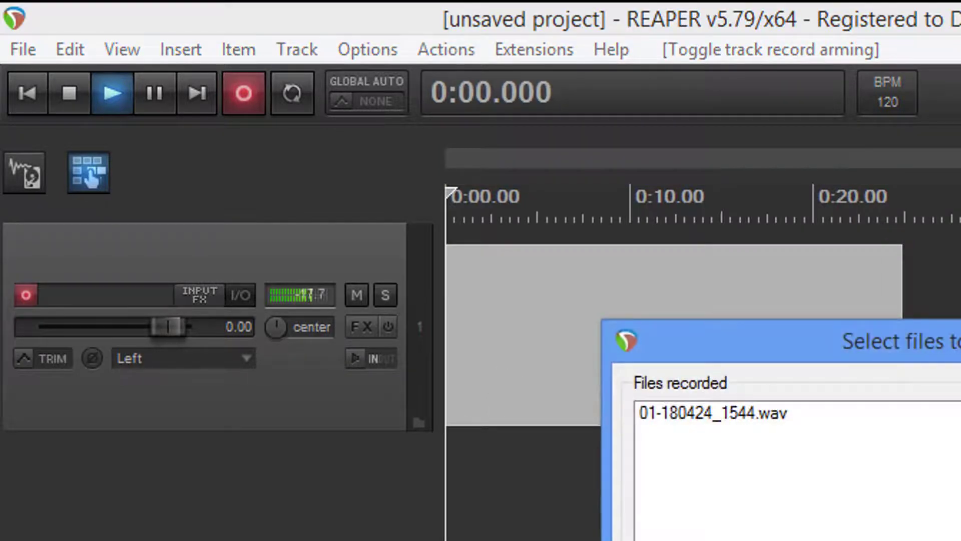
key(Return)
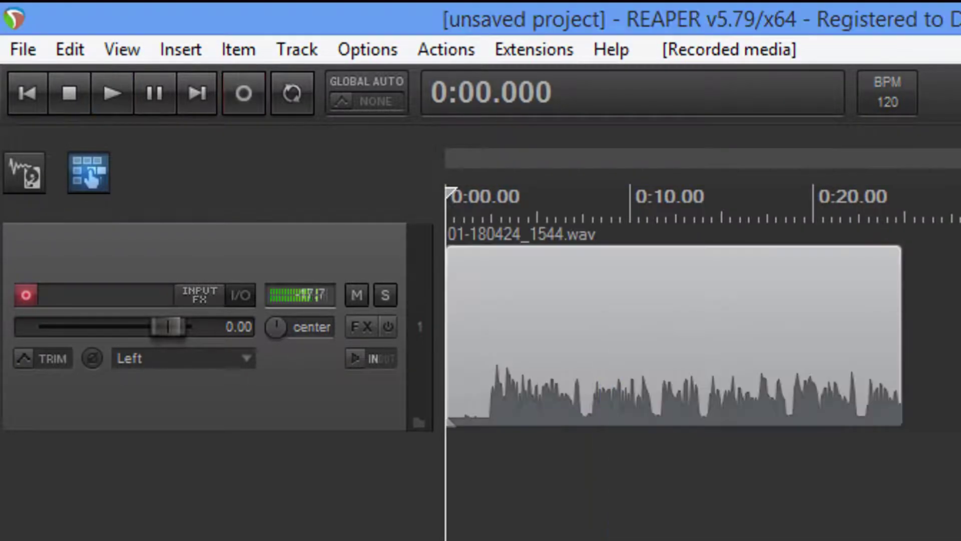
click(27, 292)
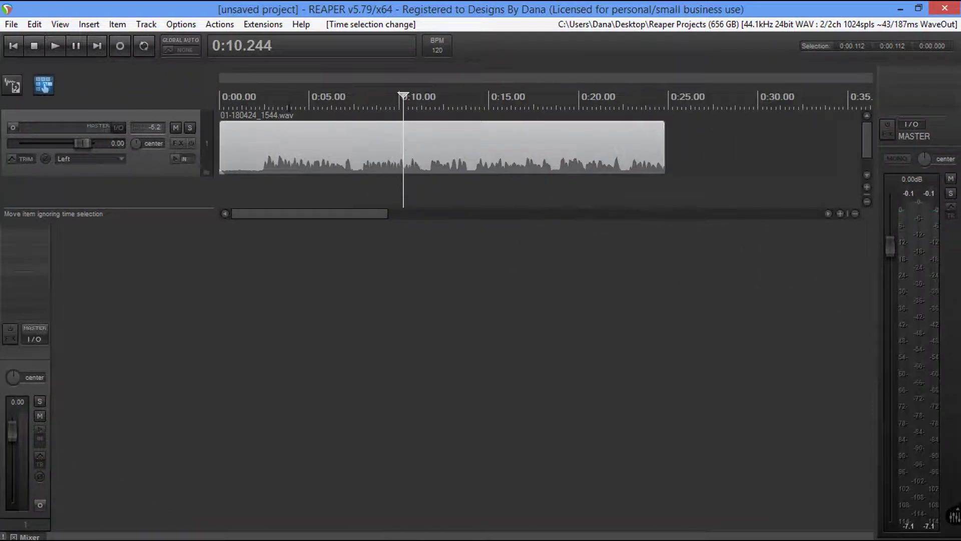
Analyze the loudness of the recorded track with the SWS Loudness tool
click(263, 24)
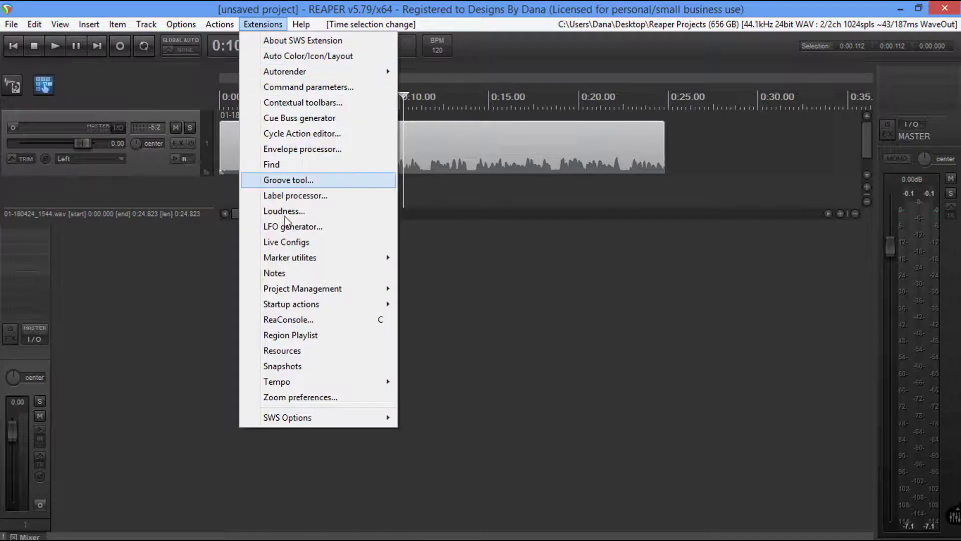
click(289, 214)
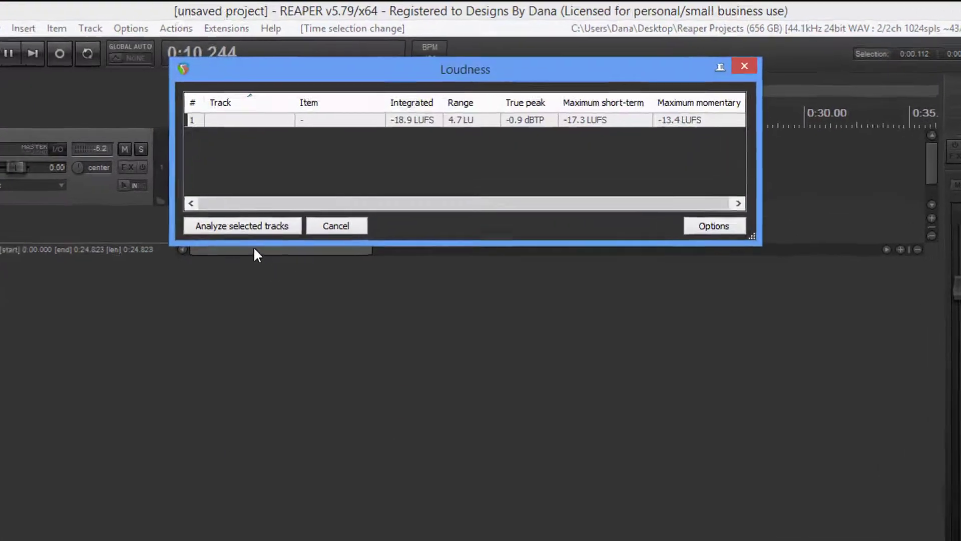
click(246, 226)
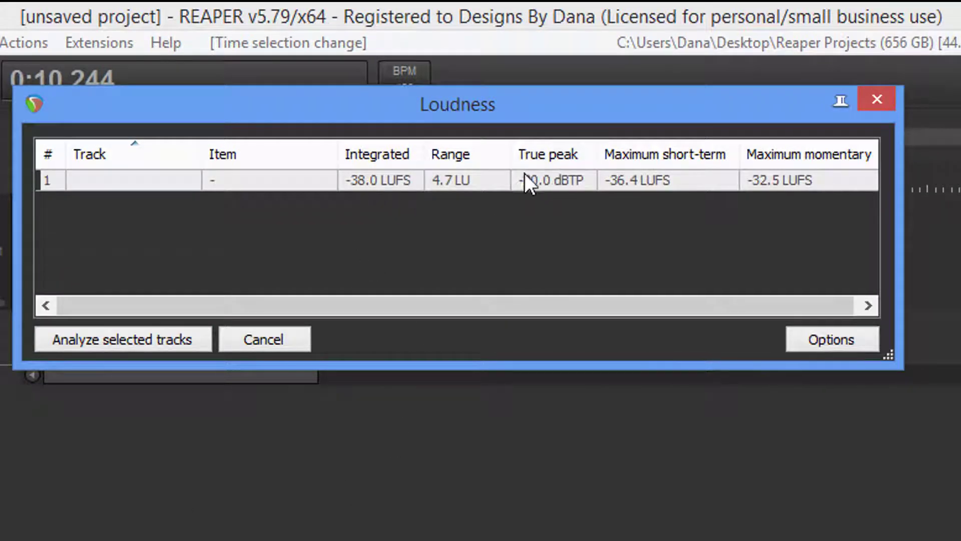
Normalize the analyzed track's loudness to -18.9 LUFS
right_click(116, 178)
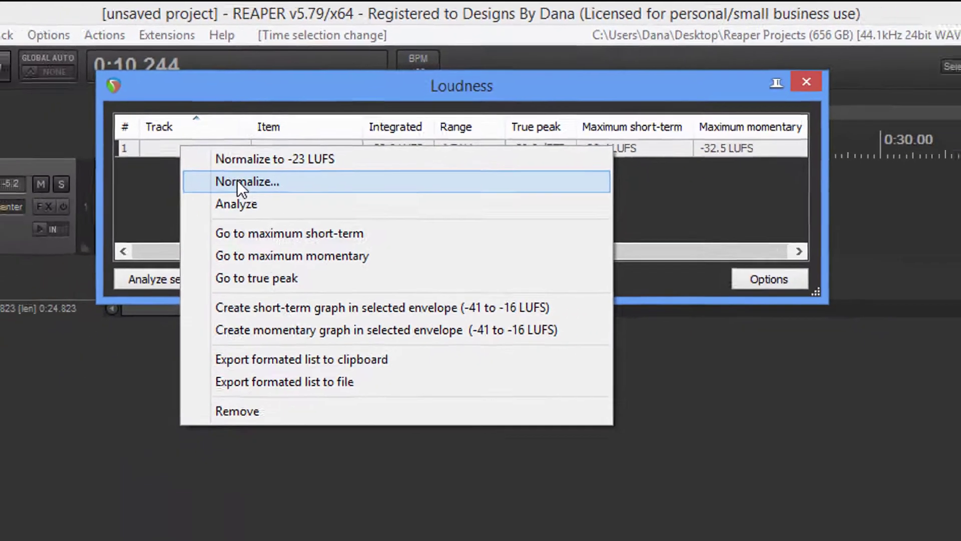
click(186, 223)
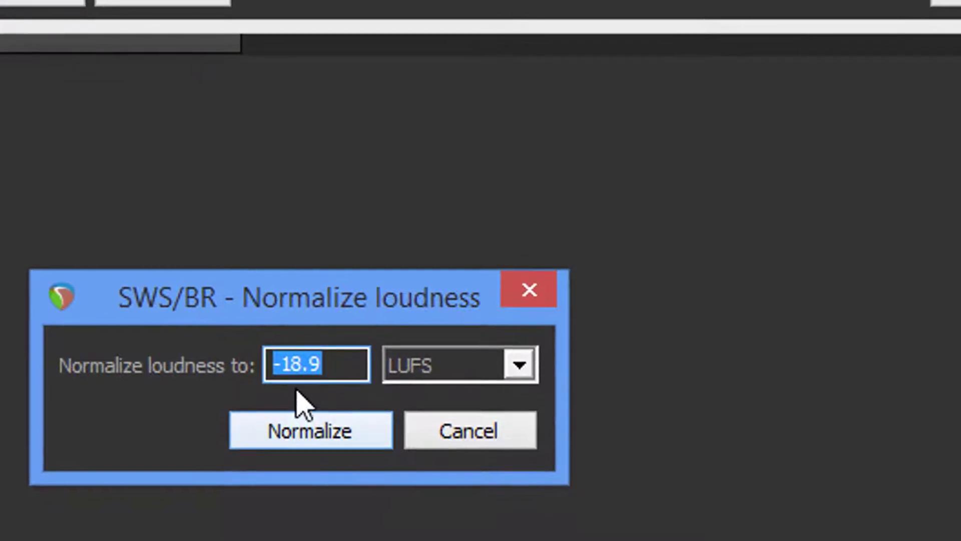
click(308, 437)
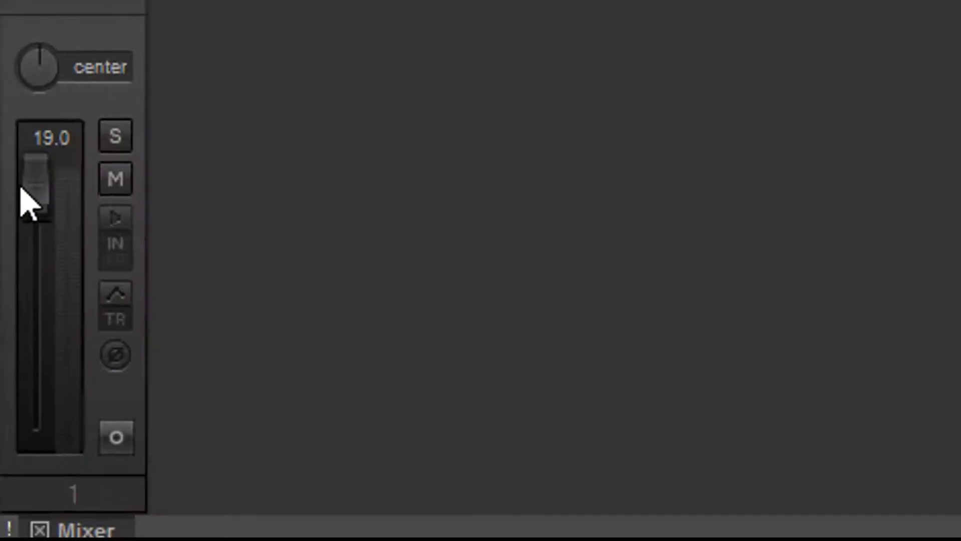
mouse_move(42, 203)
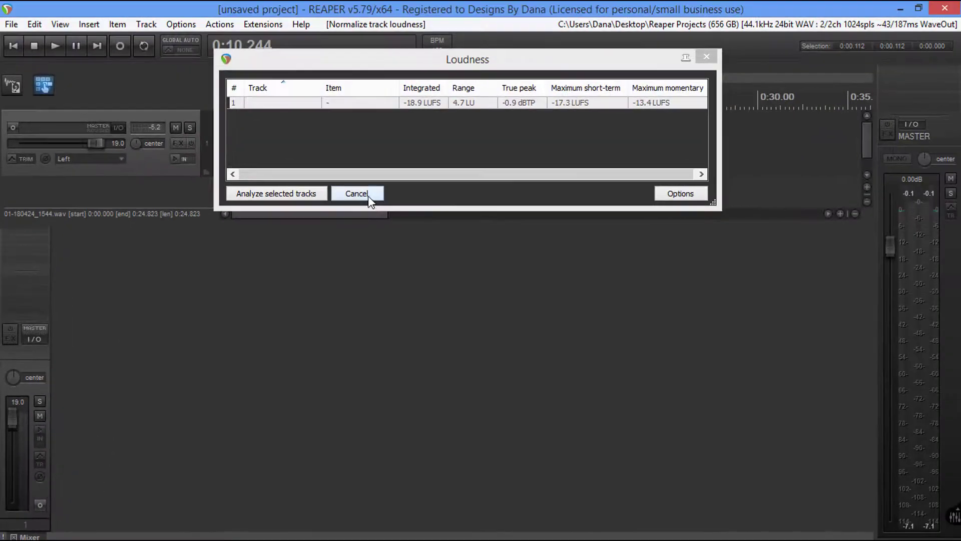
Close the Loudness window and reset the track's volume fader to 0.00 dB
click(368, 196)
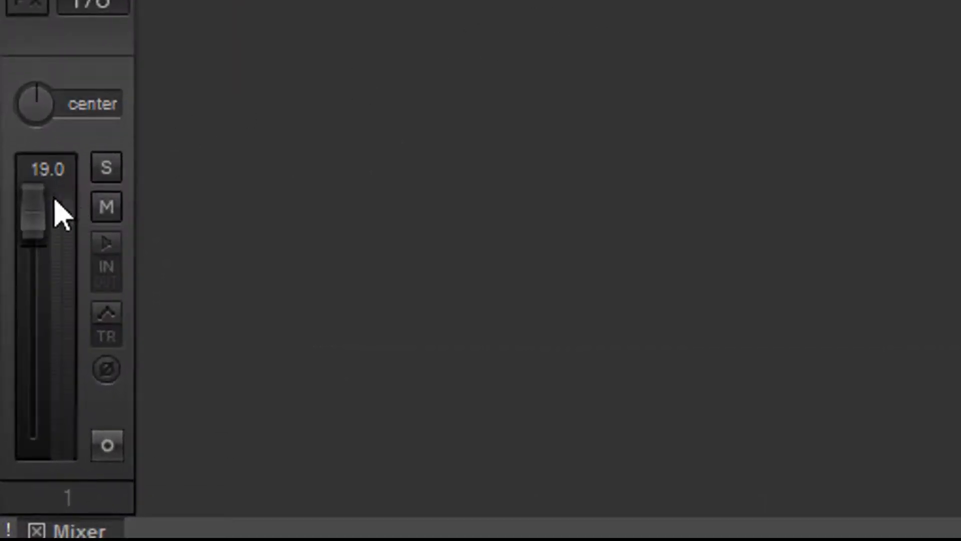
double_click(33, 225)
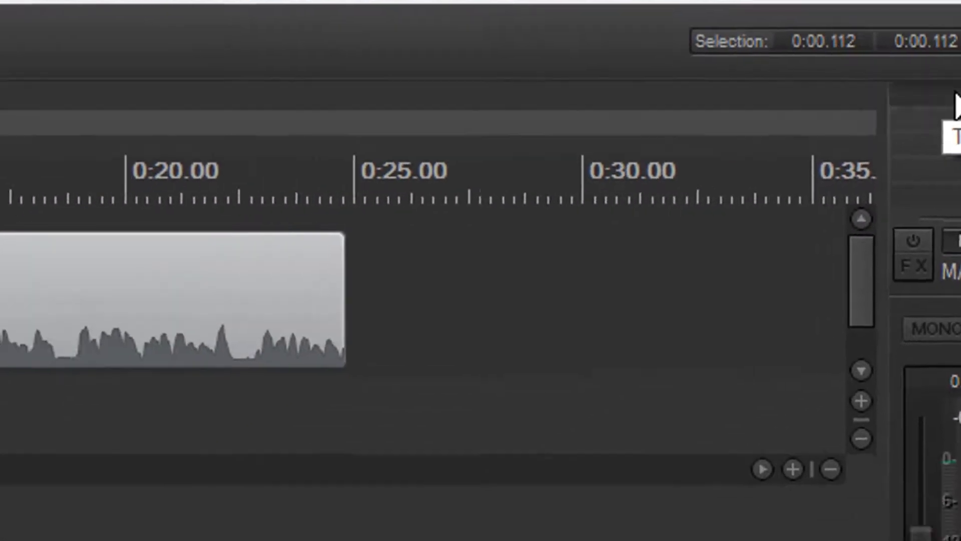
Add the newly detected LoudMax 64bit VST plug-in to the master track's effects
click(760, 366)
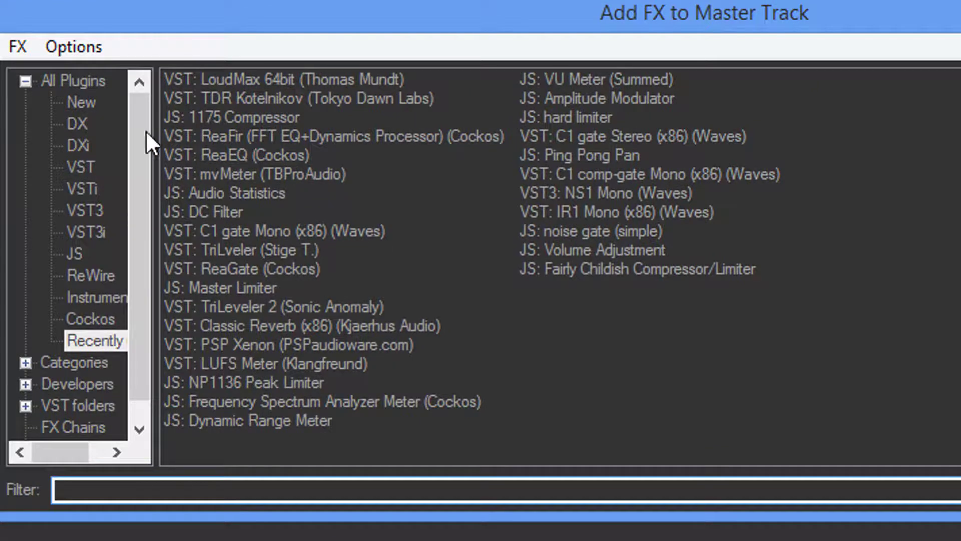
click(82, 104)
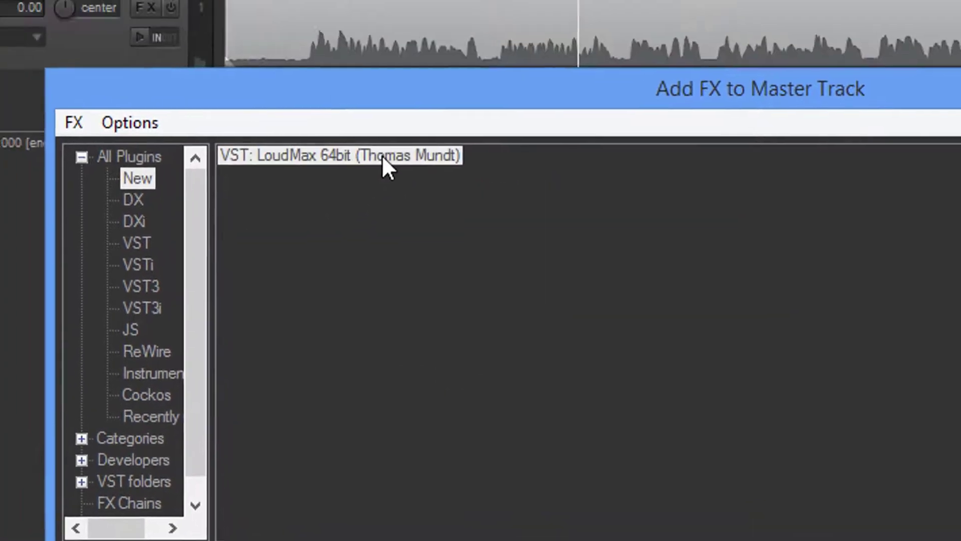
double_click(327, 80)
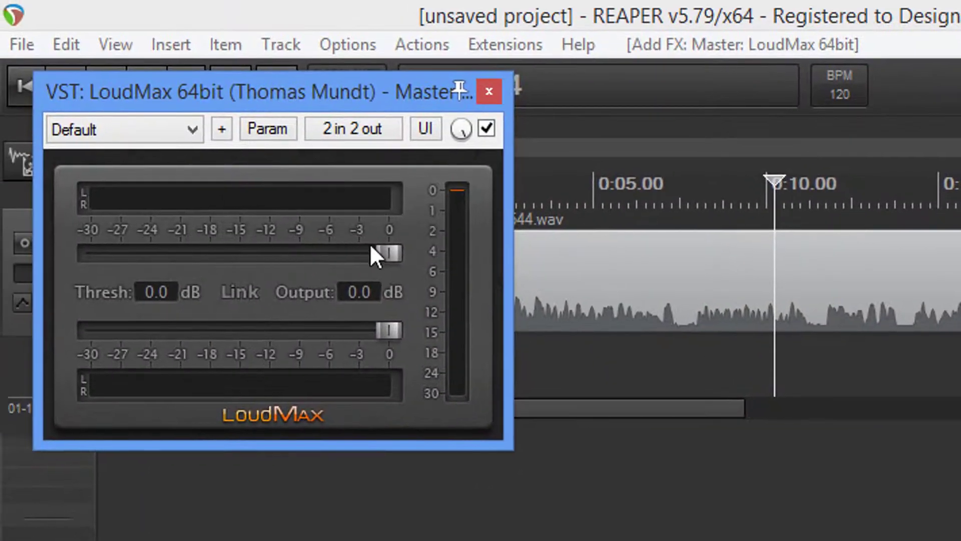
Set LoudMax's threshold to -14.0 dB and output to -0.1 dB, moving its window clear of the track
drag(389, 253, 248, 248)
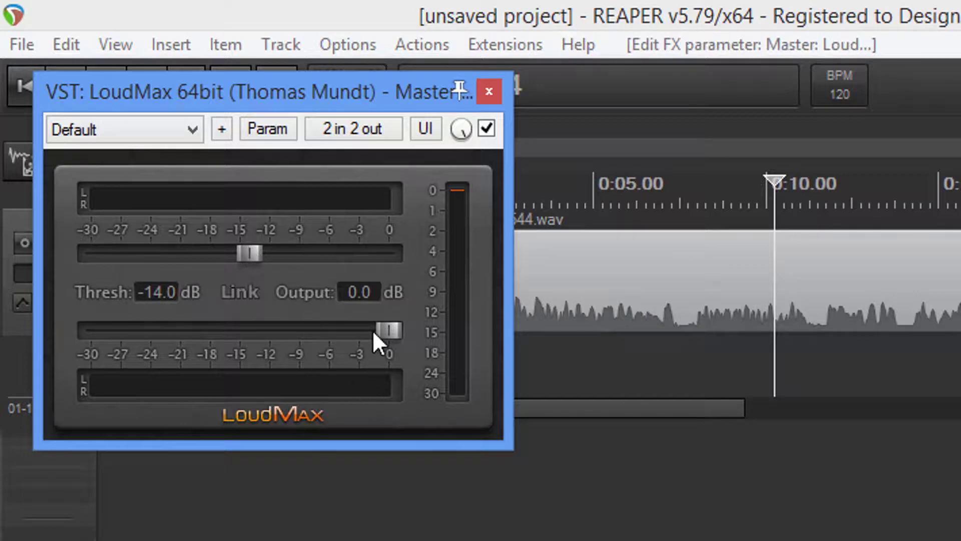
drag(386, 338, 387, 330)
drag(381, 101, 877, 536)
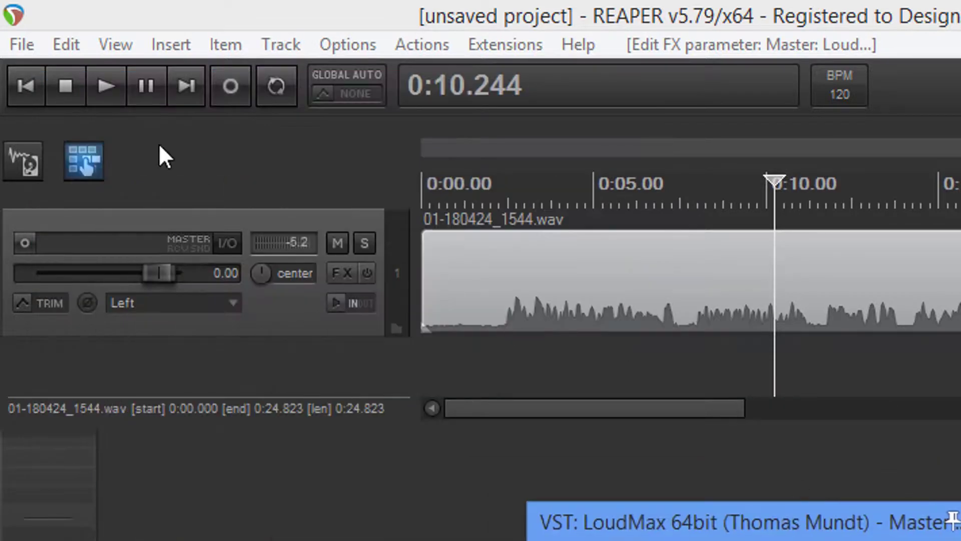
Play the recording from the start, comparing LoudMax enabled and bypassed, and close its window with the effect enabled
click(30, 96)
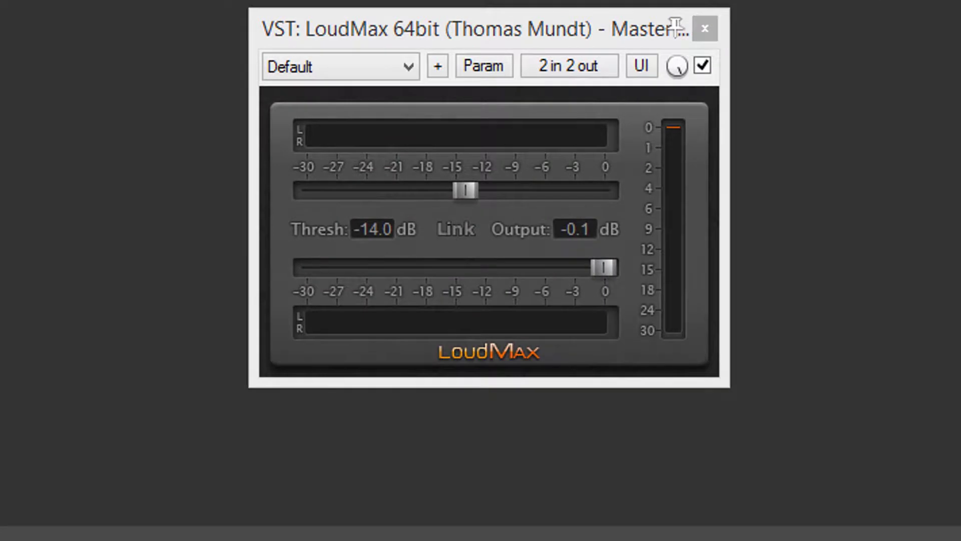
key(space)
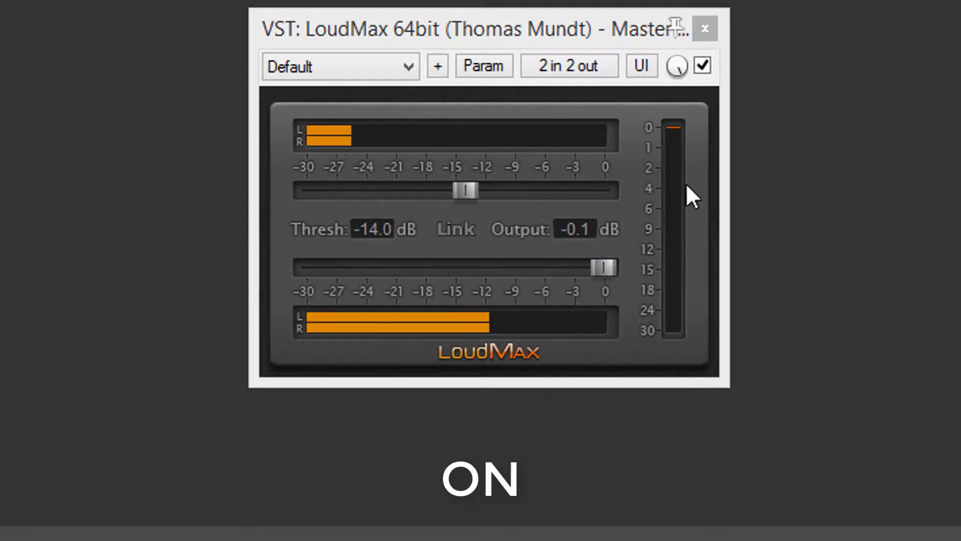
click(702, 66)
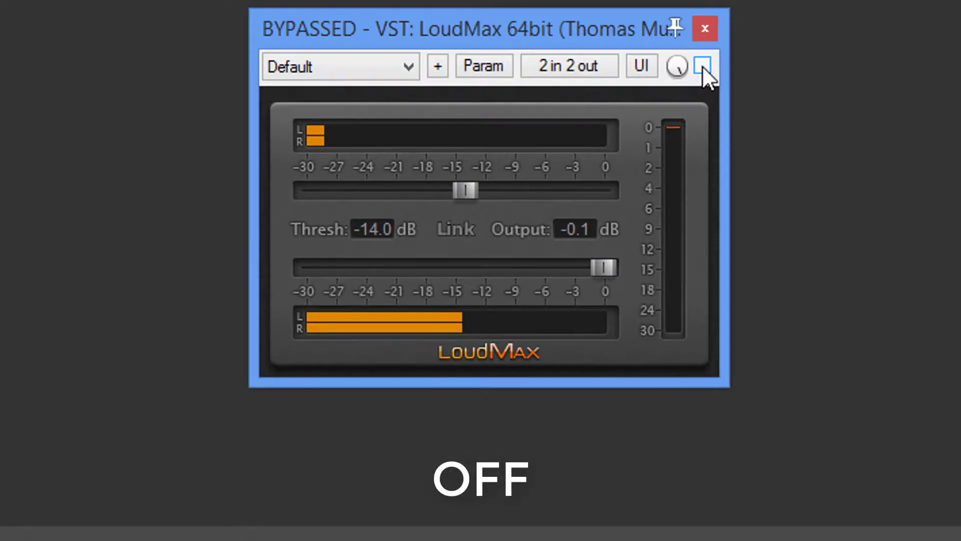
click(702, 66)
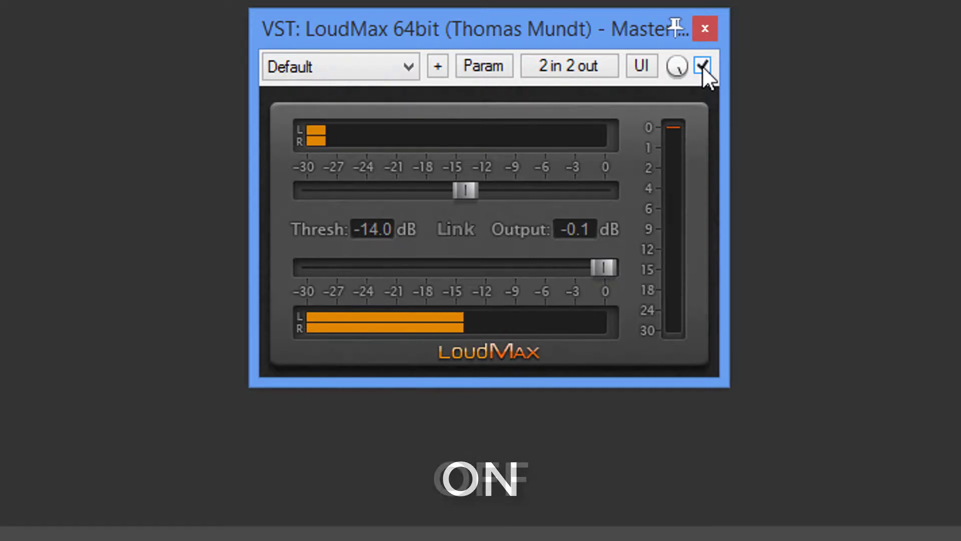
click(702, 65)
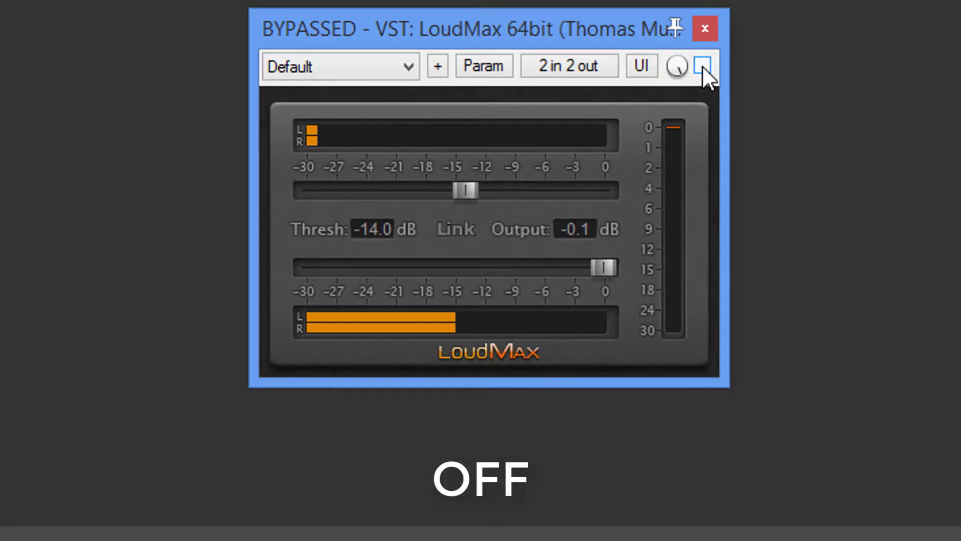
click(702, 65)
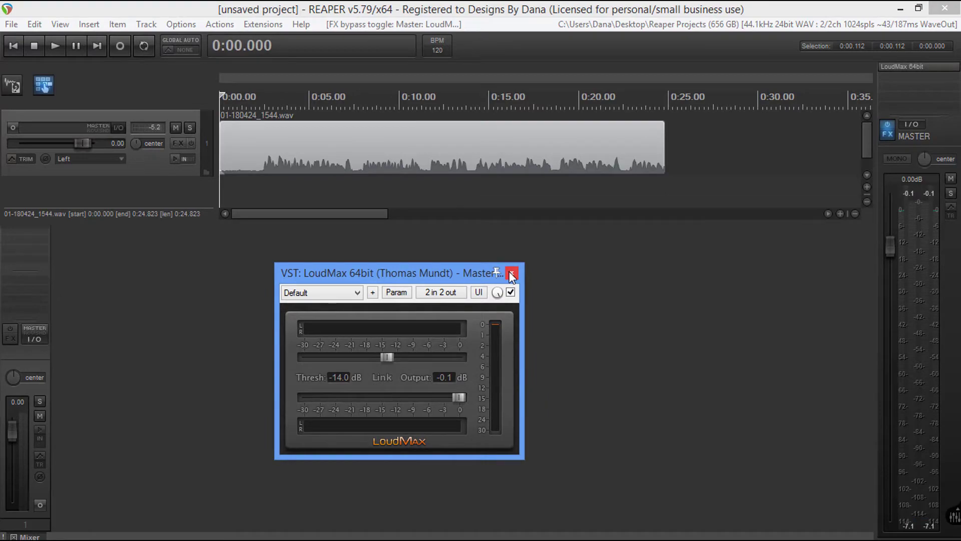
click(510, 273)
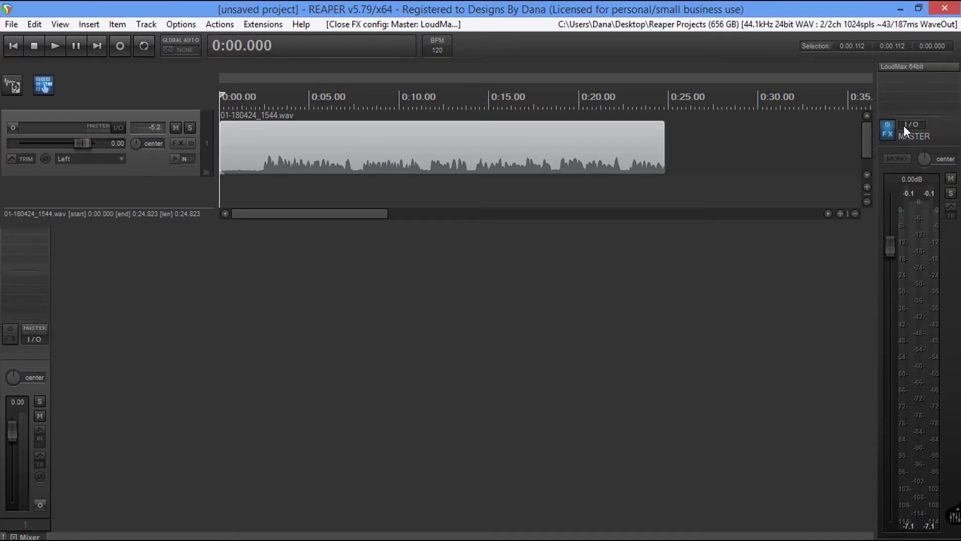